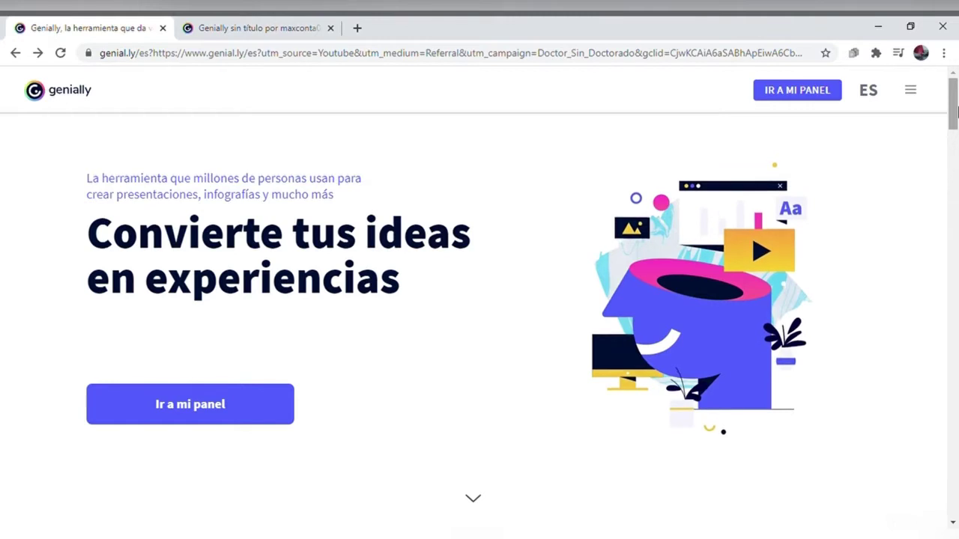
Step: Go from Ir a mi panel to the dashboard and start a new genially via CREAR GENIALLY
left_click_drag(955, 110, 955, 234)
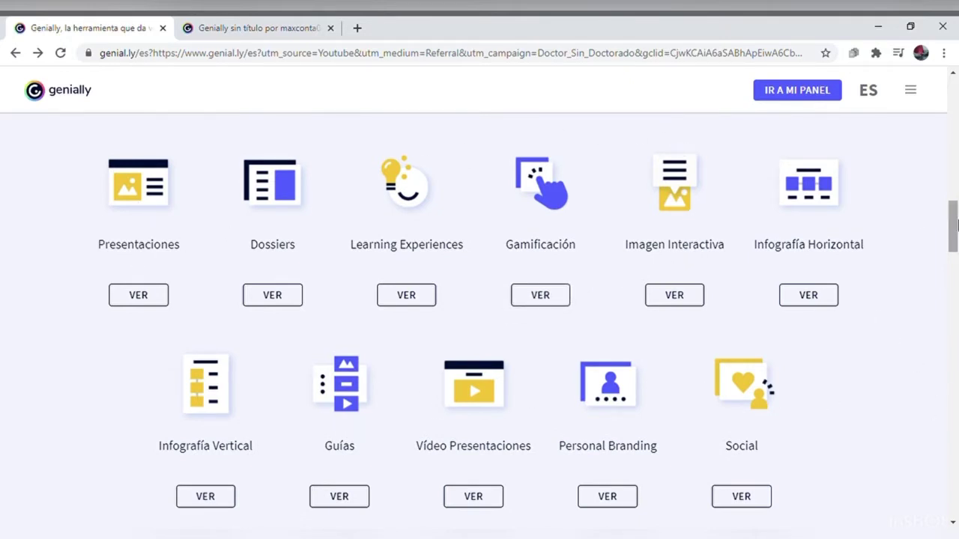
left_click_drag(953, 224, 955, 88)
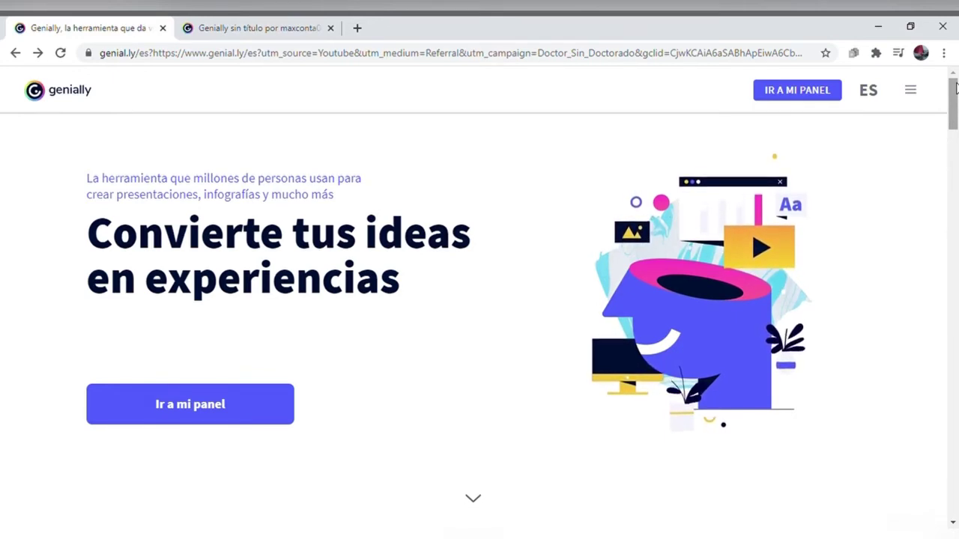
left_click(205, 409)
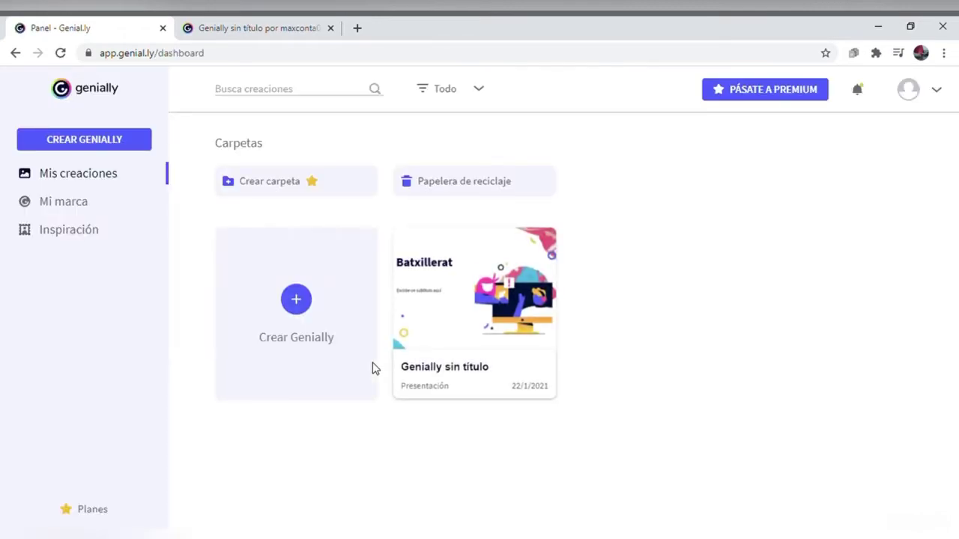
mouse_move(507, 298)
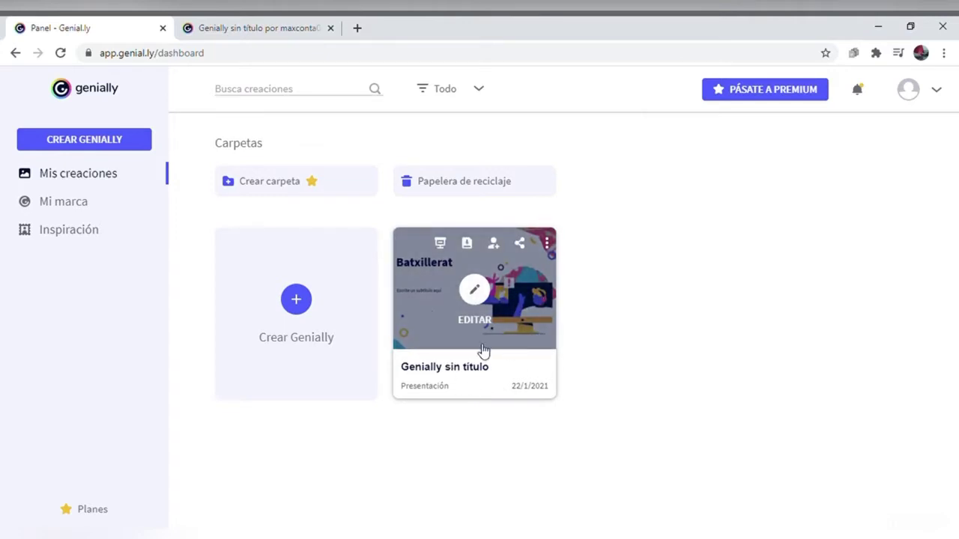
left_click(102, 144)
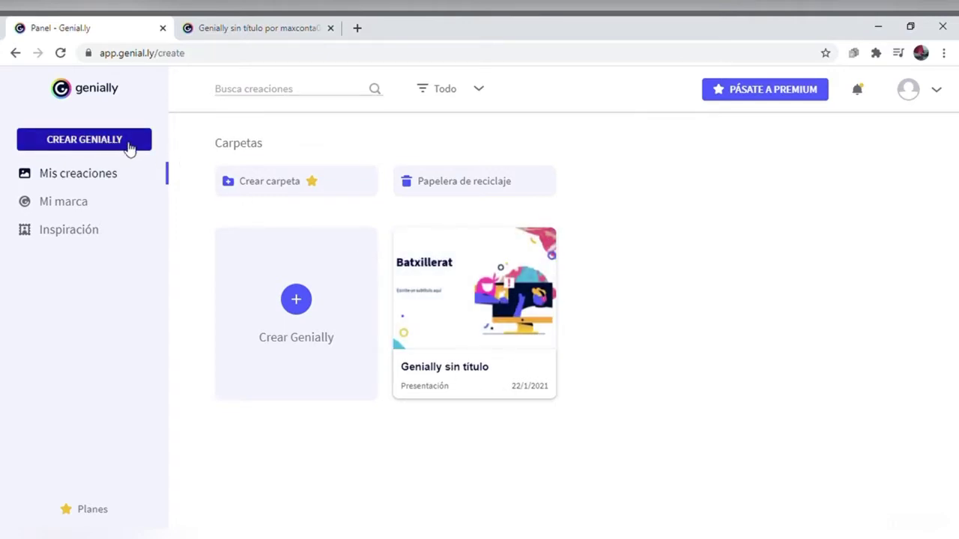
Step: Browse the Presentación templates and preview the Presentación Genial template
mouse_move(338, 320)
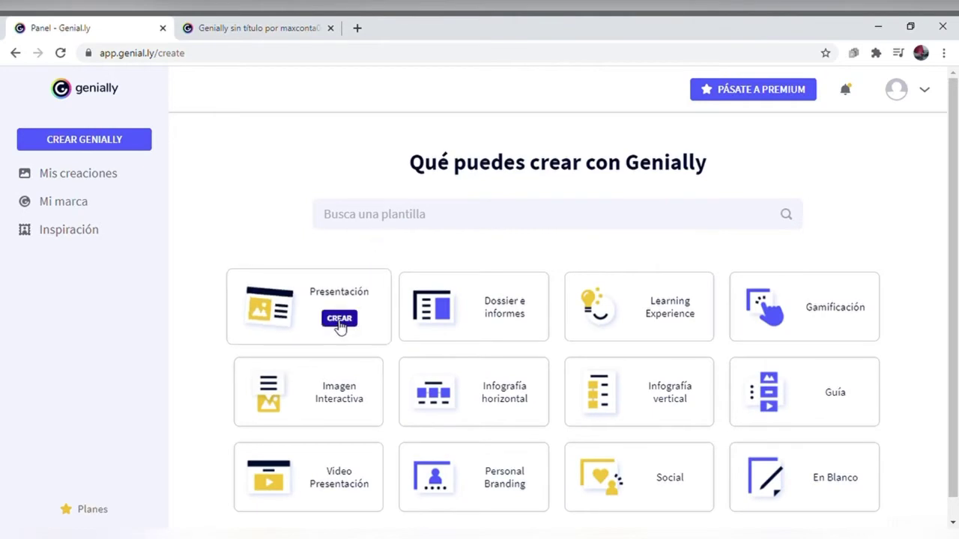
left_click(338, 320)
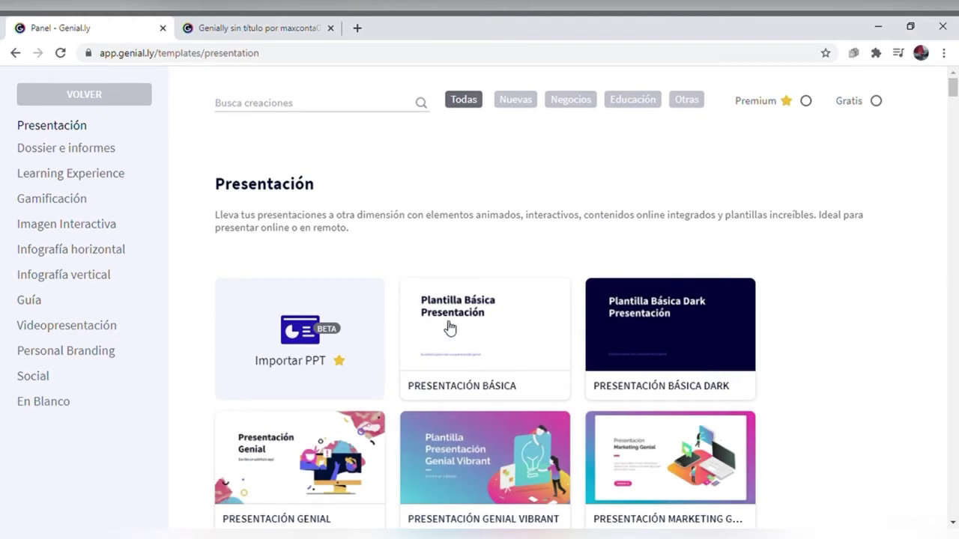
mouse_move(341, 459)
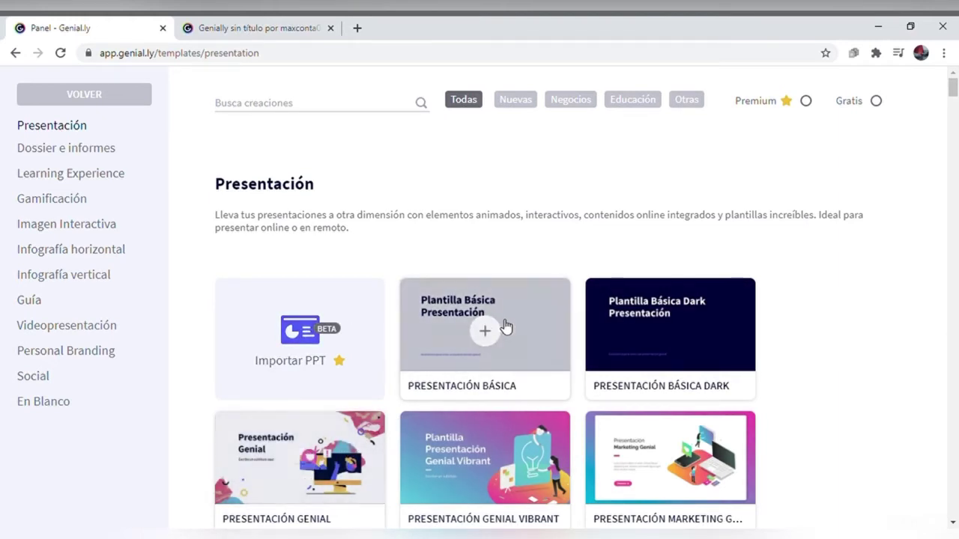
mouse_move(548, 332)
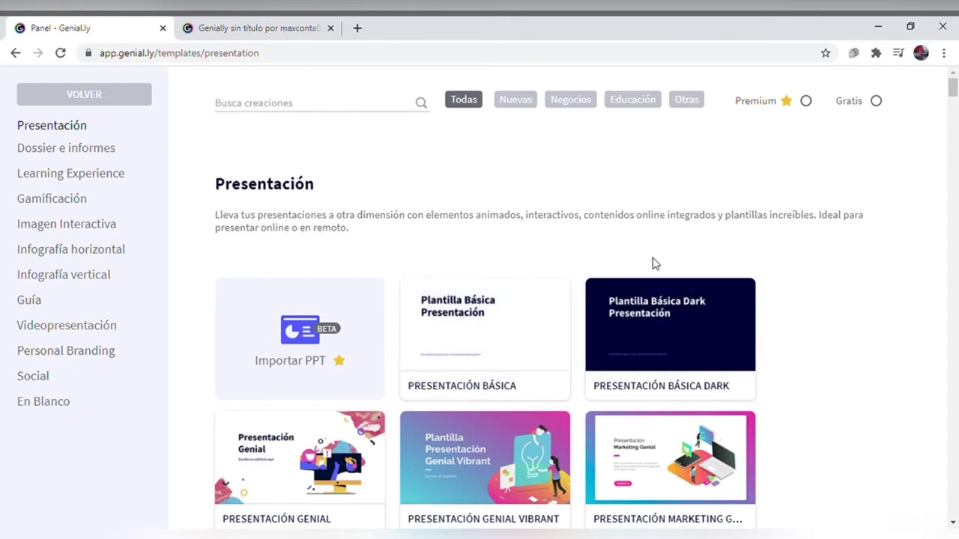
mouse_move(536, 312)
mouse_move(567, 455)
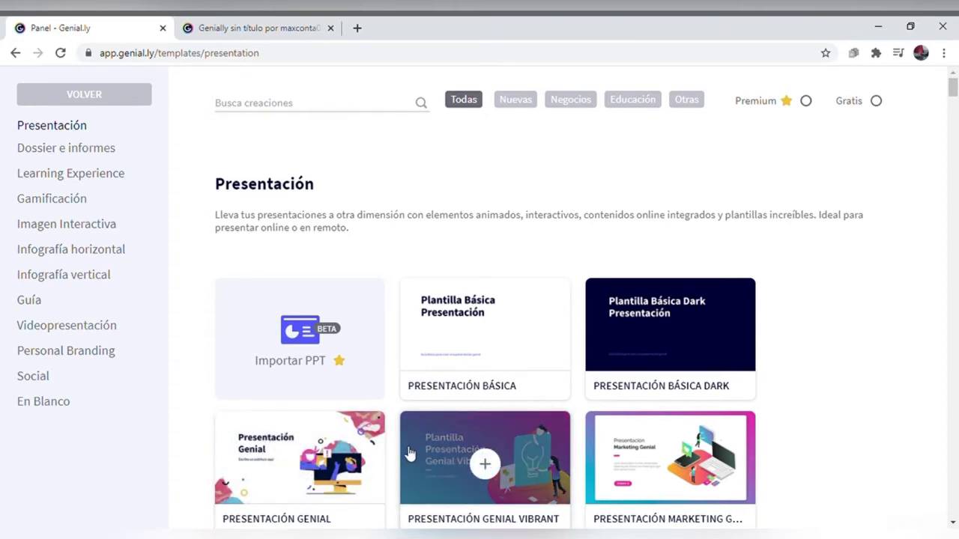
mouse_move(308, 468)
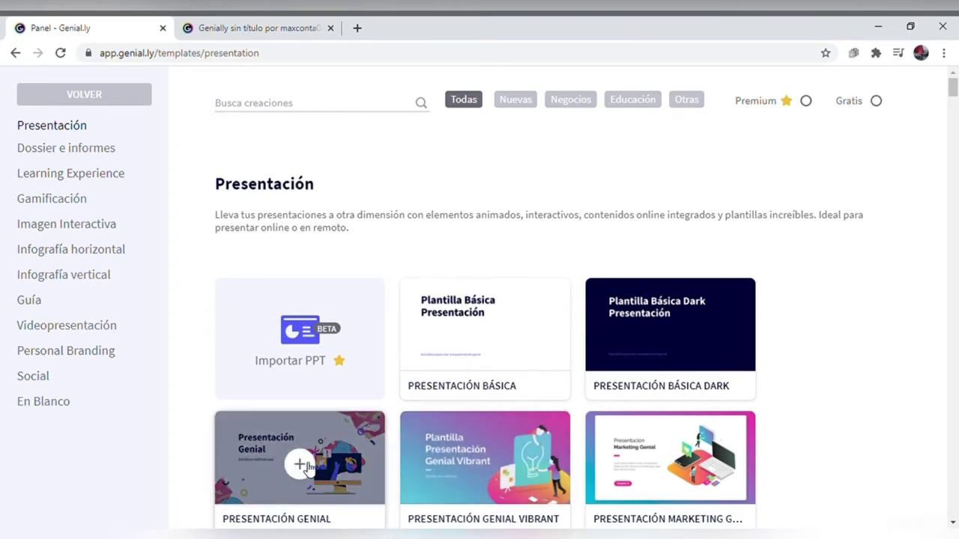
left_click(308, 472)
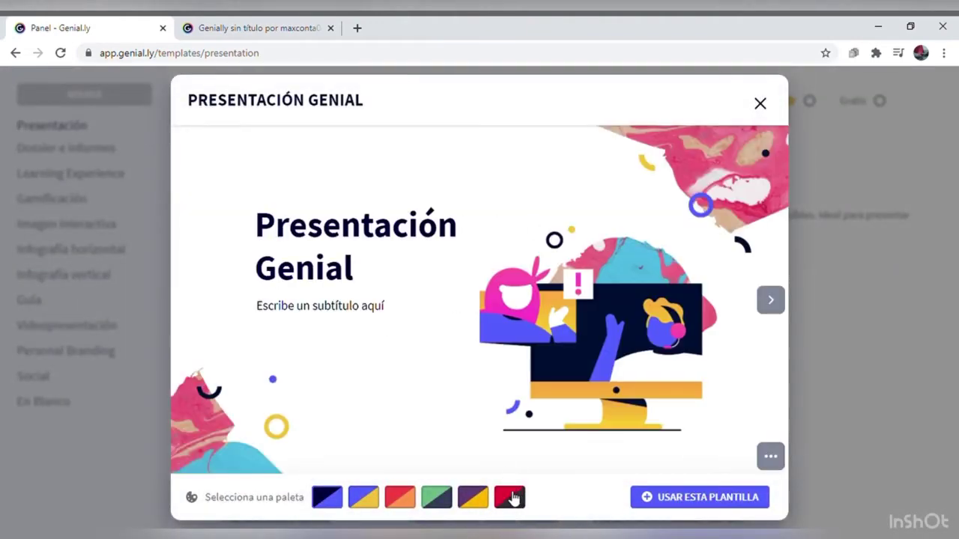
Step: Try the red, purple and green palettes on the template, then settle on blue
left_click(517, 498)
left_click(472, 504)
left_click(444, 505)
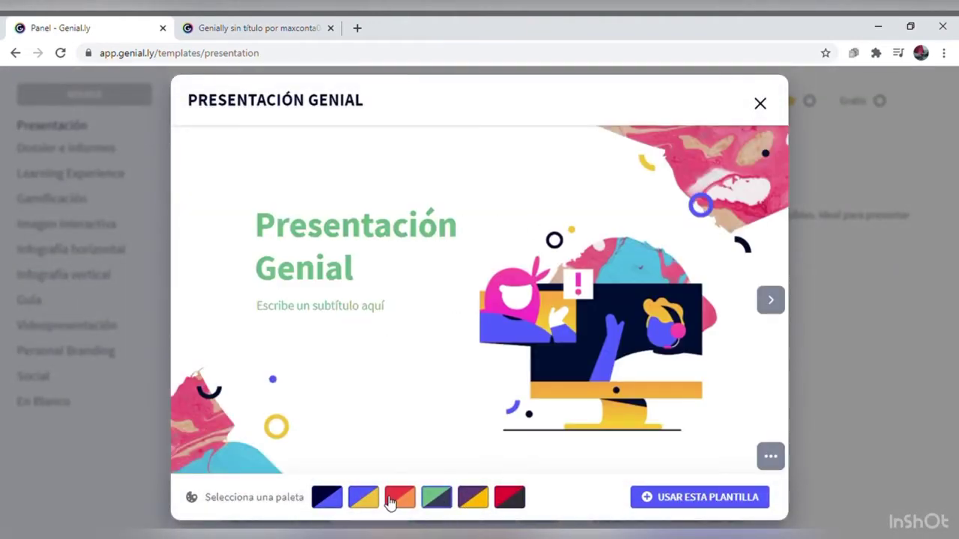
left_click(398, 499)
left_click(338, 500)
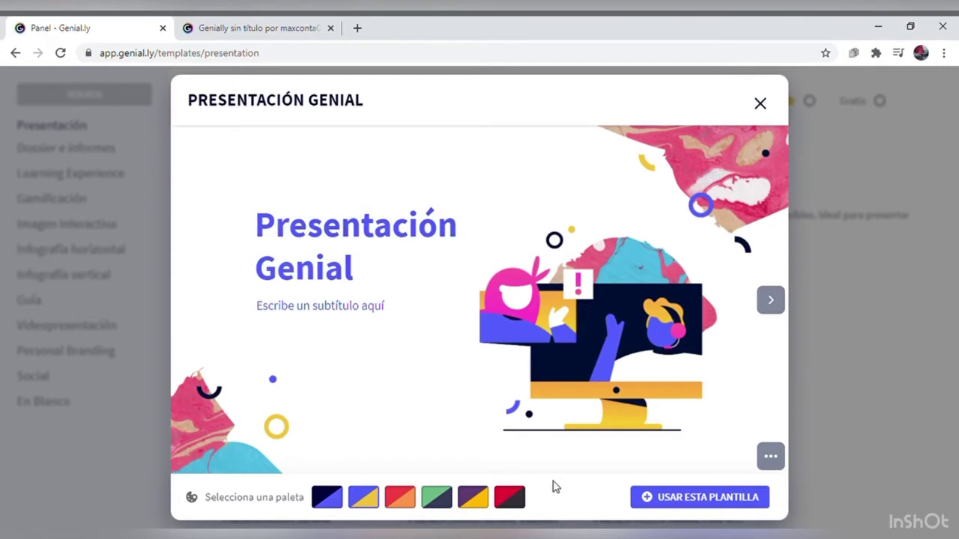
Step: Create the presentation from the template using only the PORTADA cover page
left_click(690, 505)
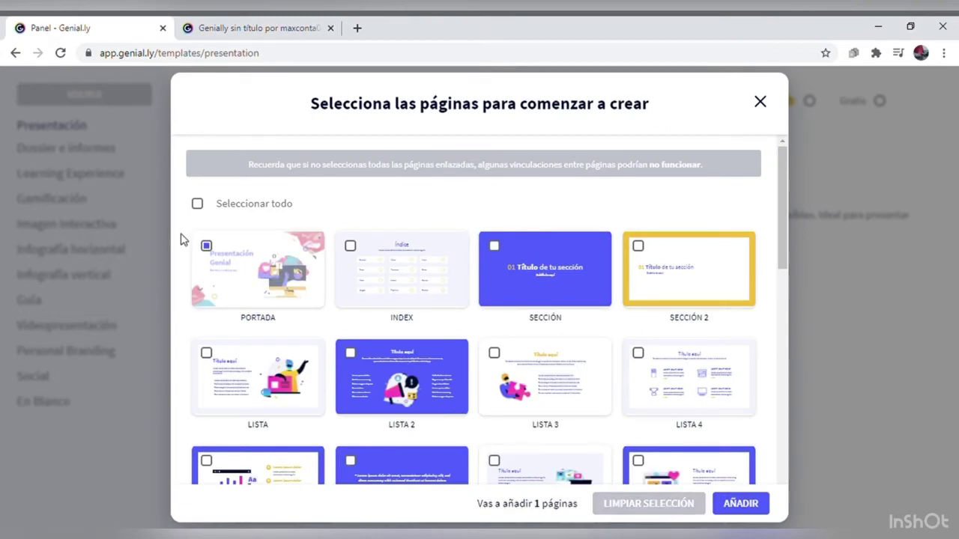
left_click(215, 248)
left_click(214, 246)
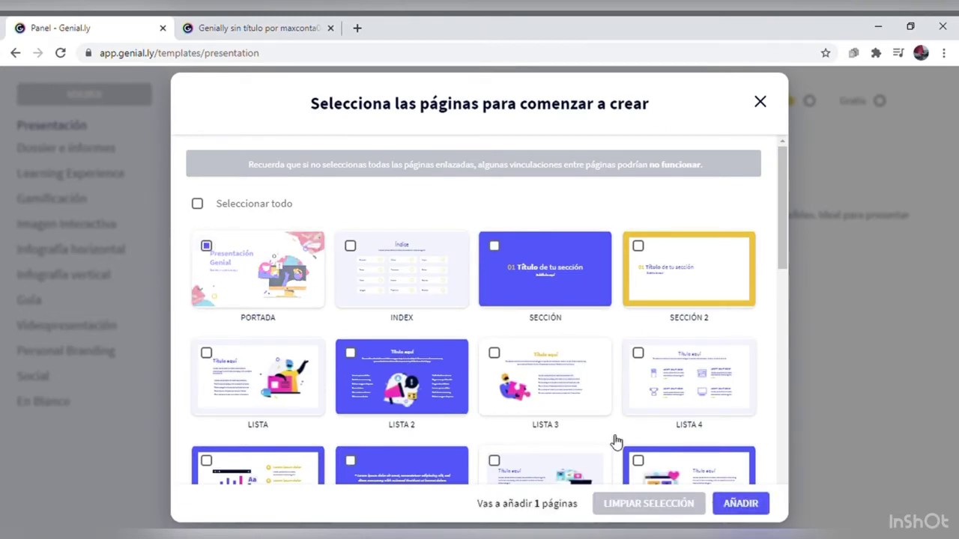
left_click(741, 504)
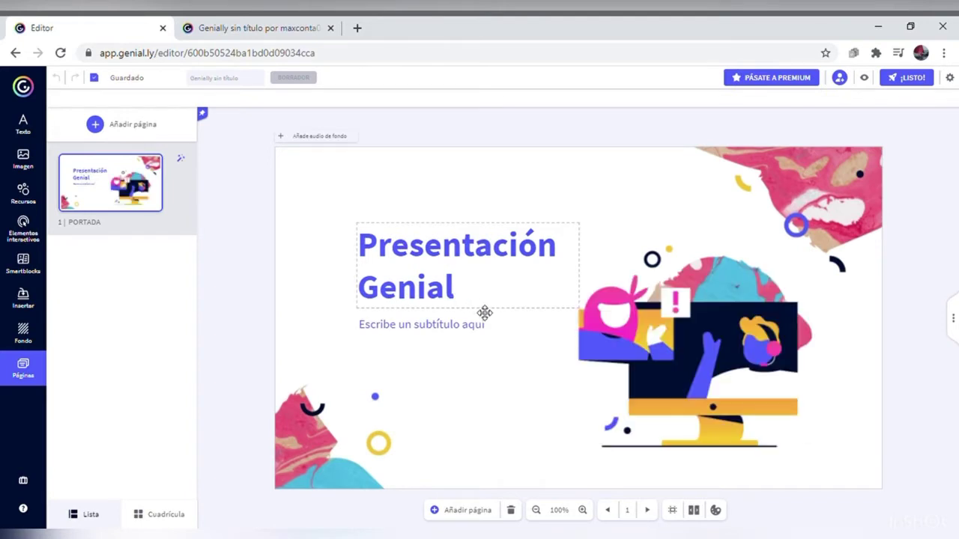
Step: Replace the cover title with 'Batxillerat' and delete the subtitle placeholder text
left_click(486, 315)
left_click(474, 299)
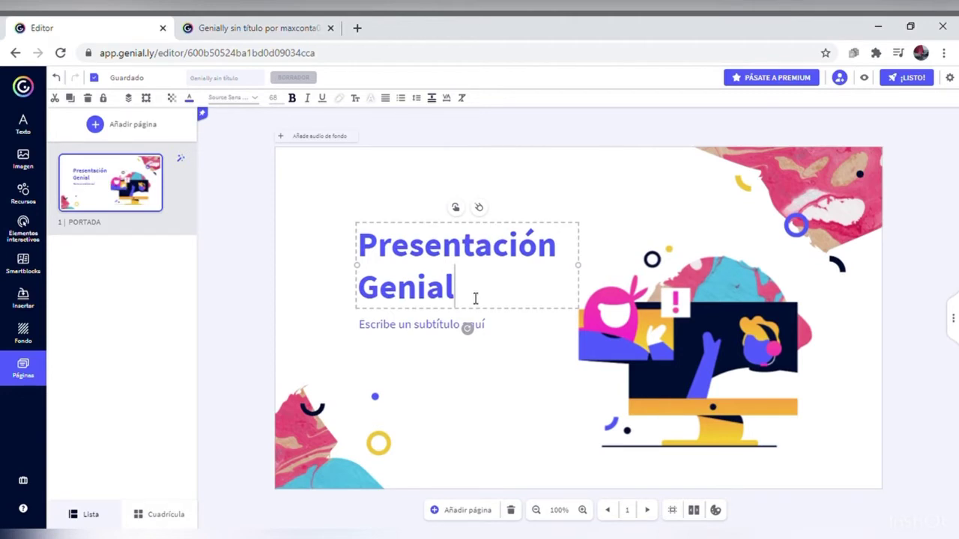
key("BackSpace")
key("BackSpace")
key("BackSpace")
key("BackSpace")
key("BackSpace")
key("BackSpace")
key("BackSpace")
key("BackSpace")
key("BackSpace")
key("BackSpace")
key("BackSpace")
key("BackSpace")
key("BackSpace")
key("BackSpace")
key("BackSpace")
key("BackSpace")
key("BackSpace")
key("BackSpace")
key("BackSpace")
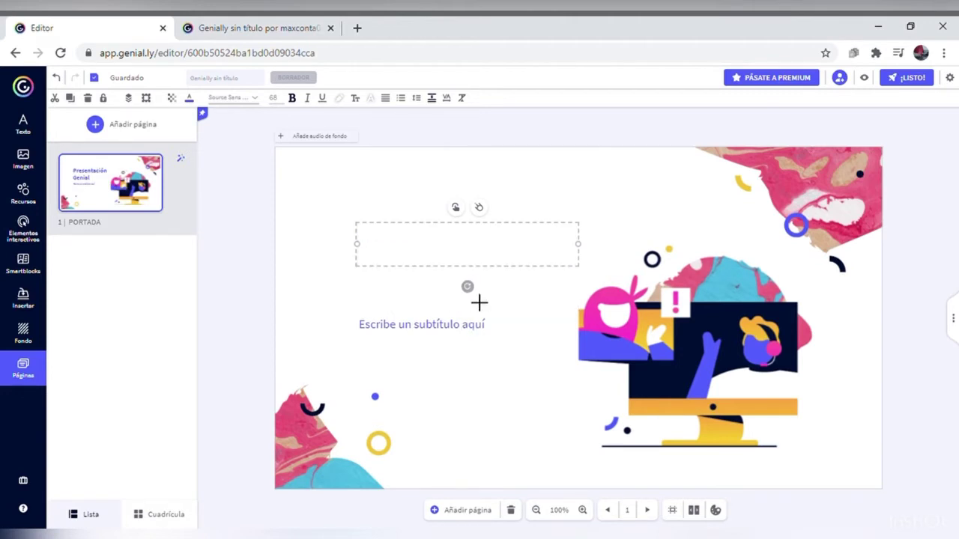
type("Batxillerat")
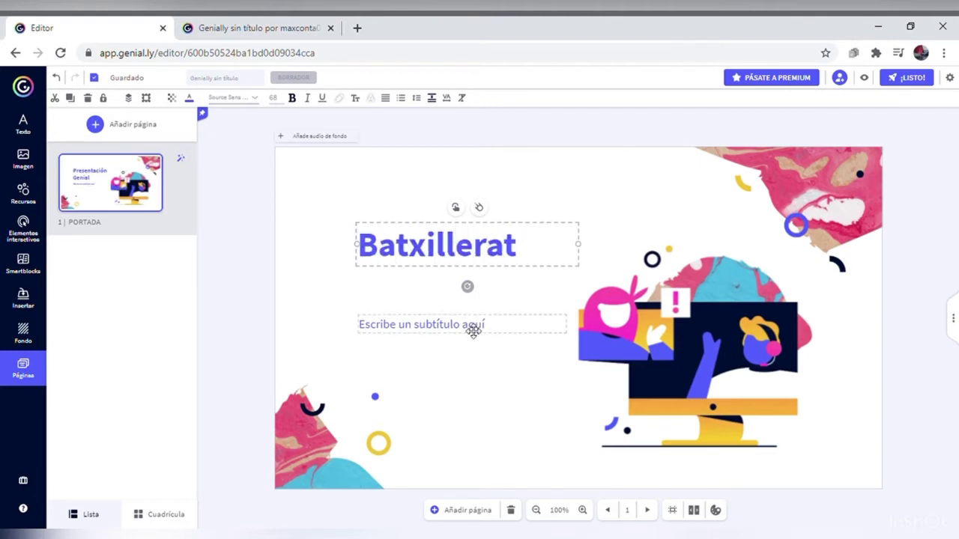
double_click(473, 330)
key("BackSpace")
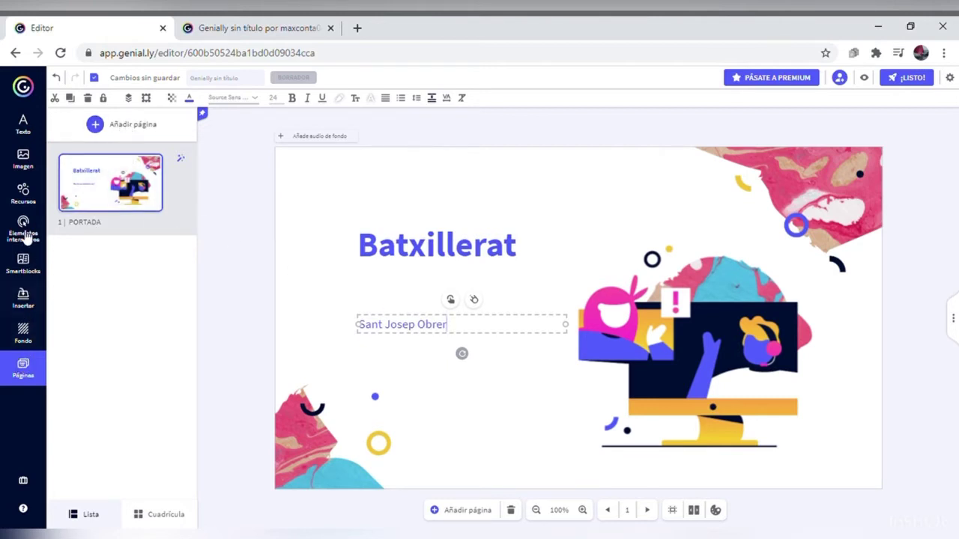
Step: Add a Blank page as page 2 after the cover
left_click(124, 129)
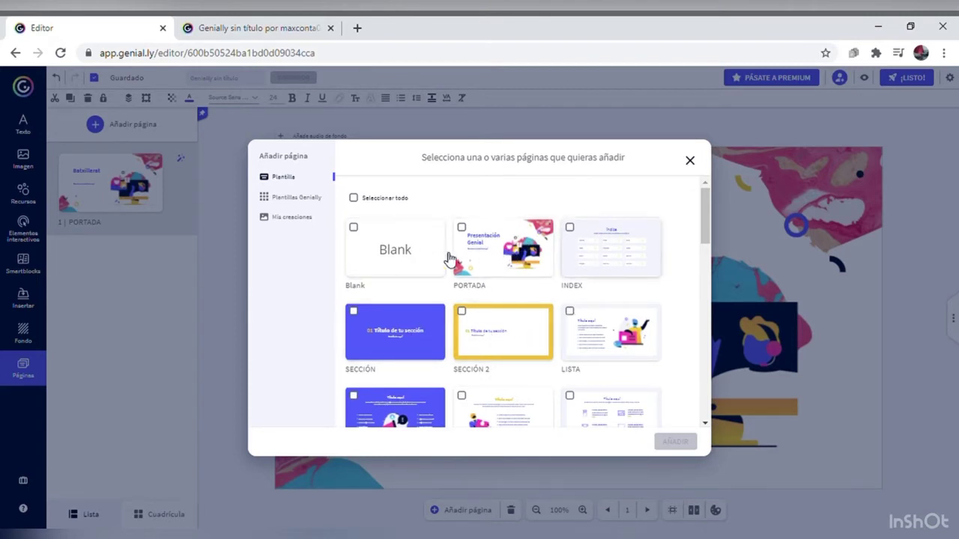
left_click(391, 261)
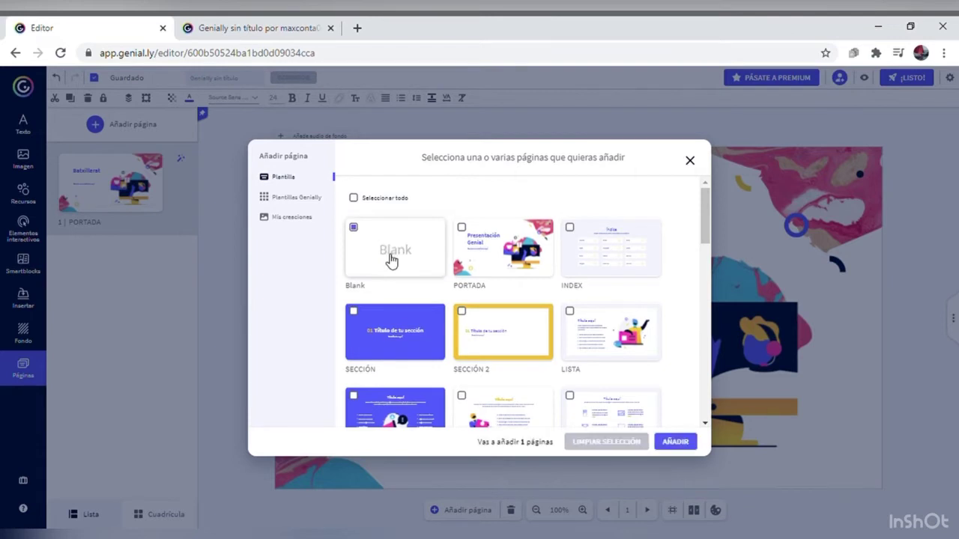
left_click(662, 445)
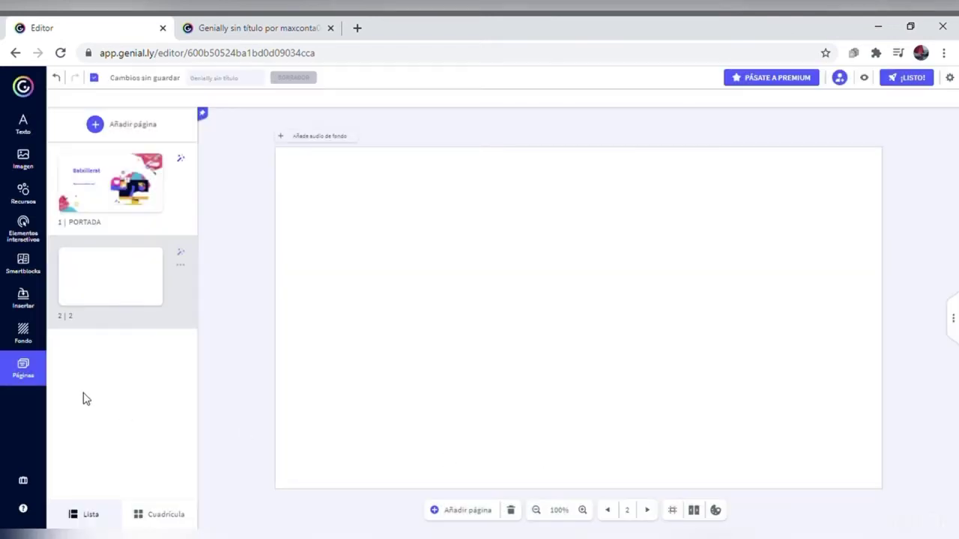
left_click(23, 123)
Step: Add a Título 1 heading with the student's name at top centre, with a subtitle beneath
left_click(129, 144)
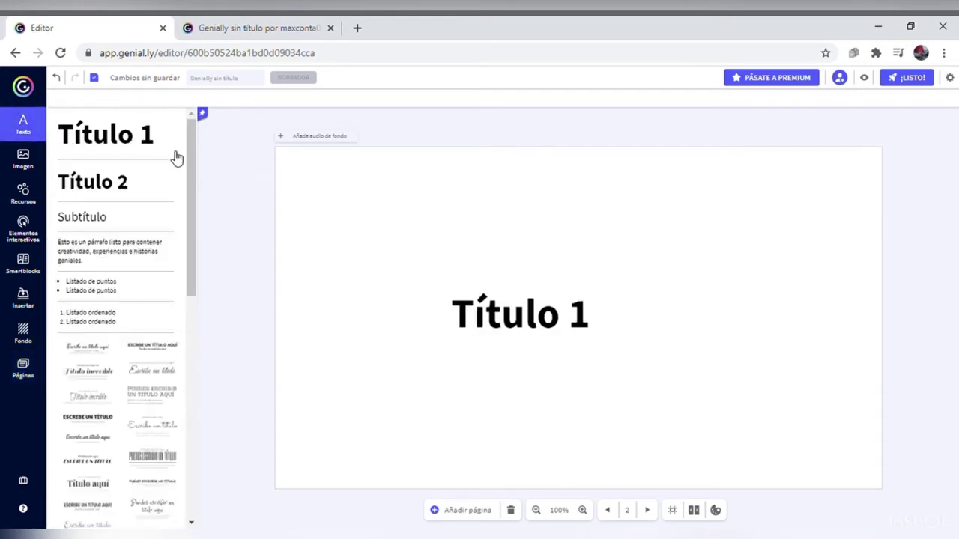
left_click_drag(451, 313, 592, 294)
key("BackSpace")
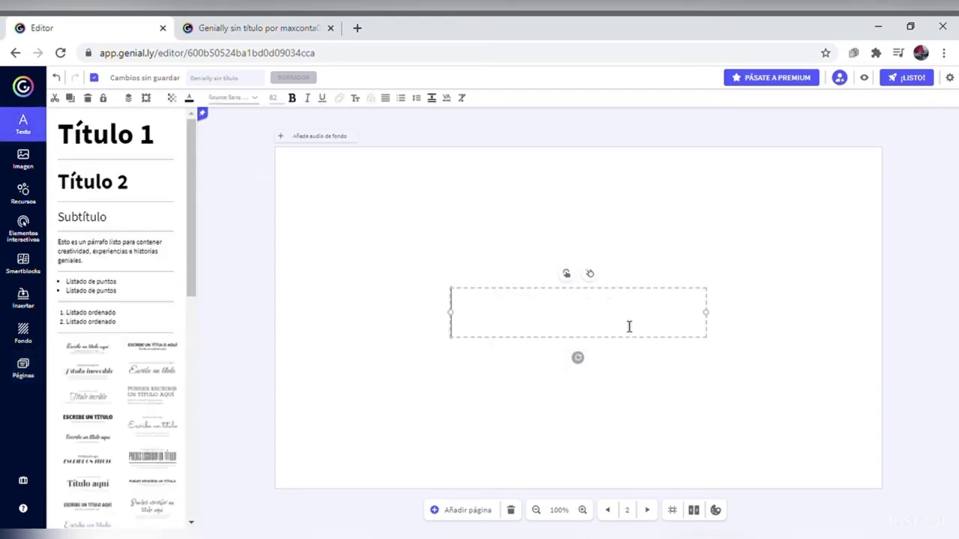
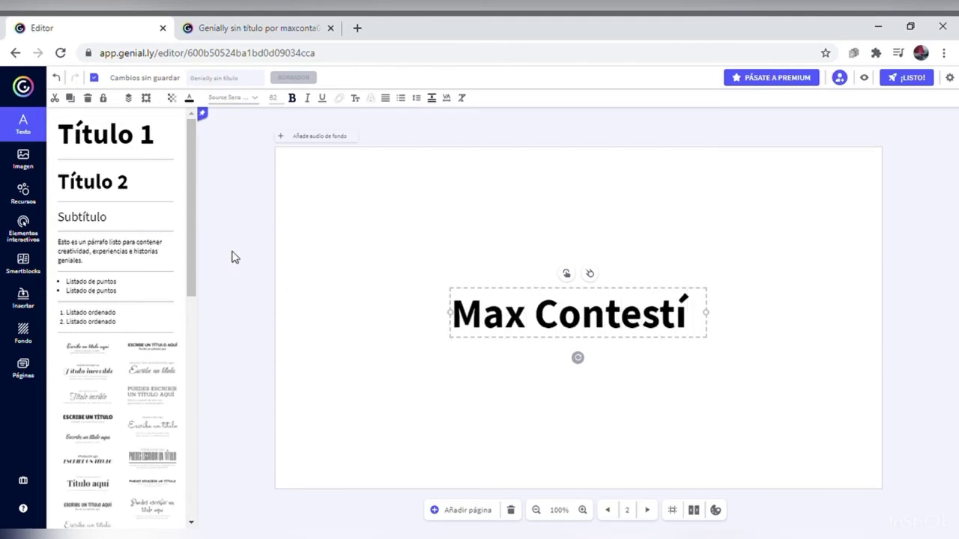
left_click(111, 227)
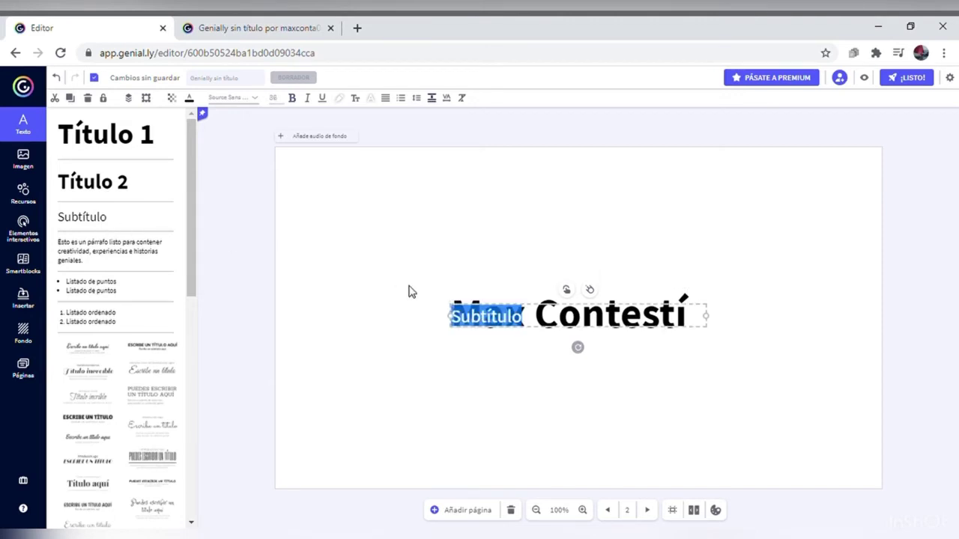
key("Delete")
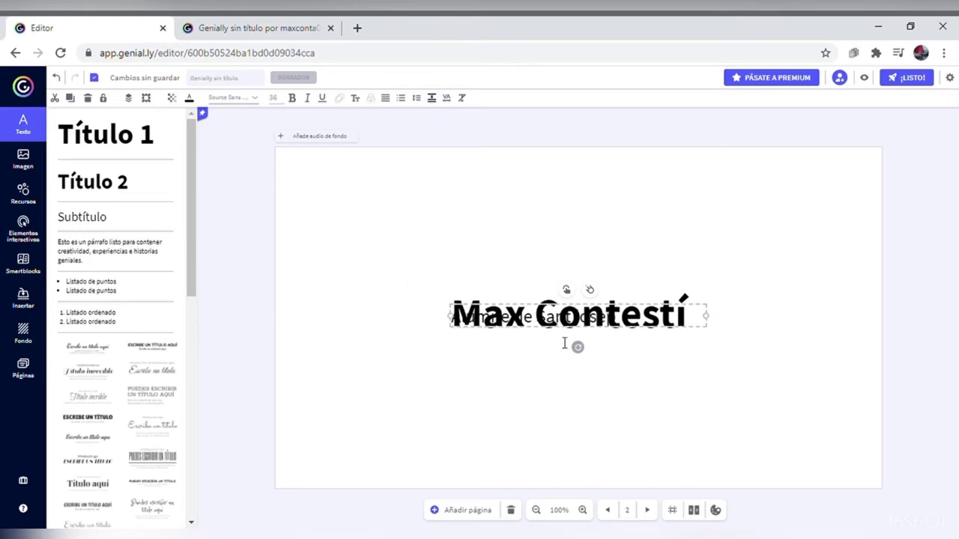
left_click_drag(566, 322, 567, 387)
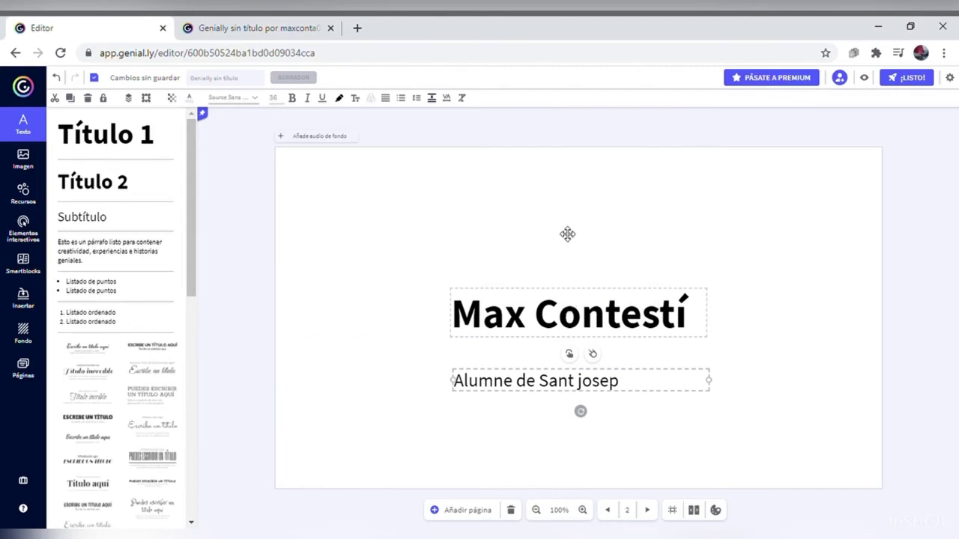
left_click_drag(567, 312, 570, 177)
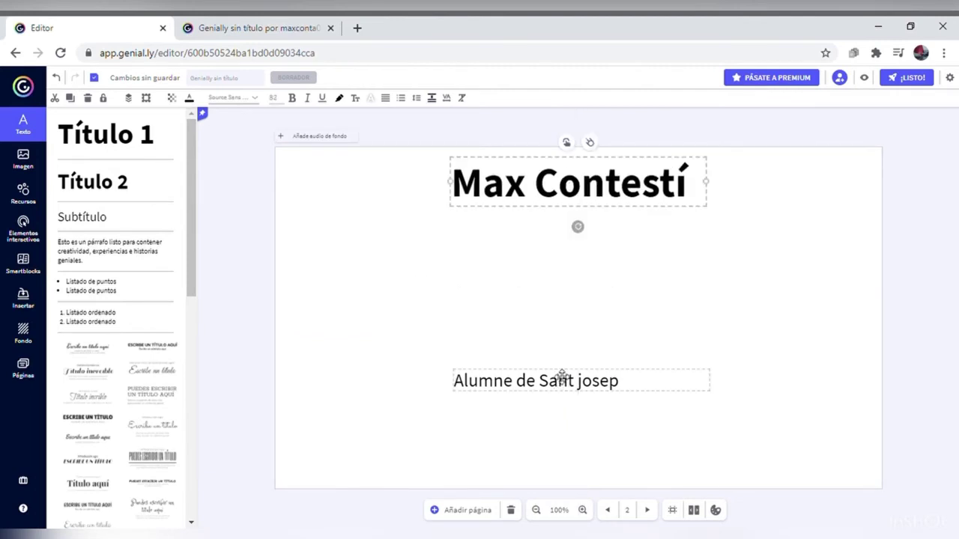
left_click_drag(562, 374, 604, 225)
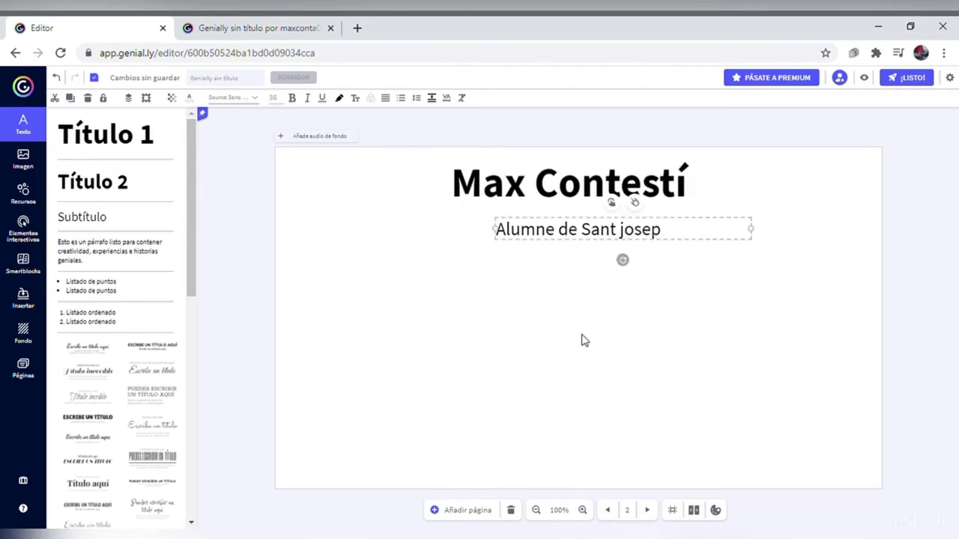
Step: Add a sample paragraph and an ordered list placed below it
left_click(113, 255)
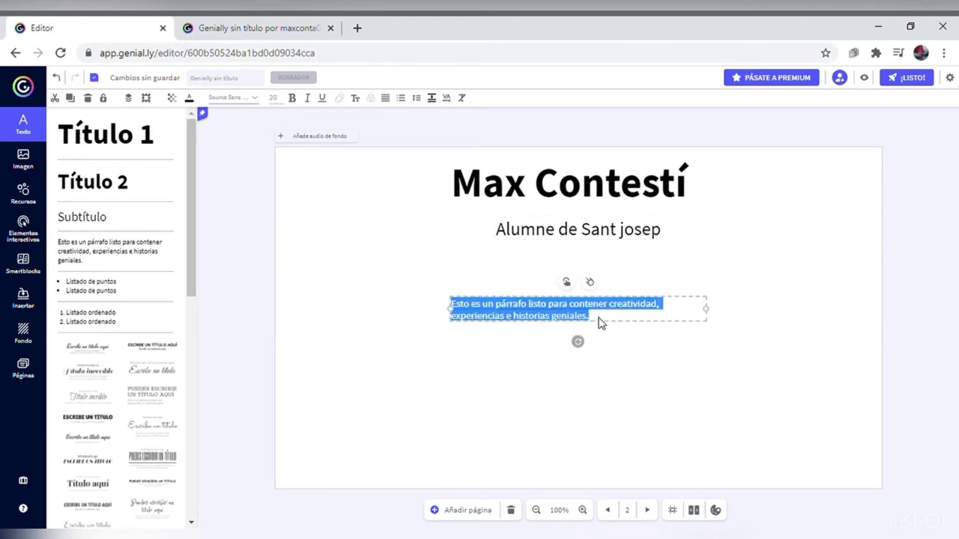
left_click(646, 404)
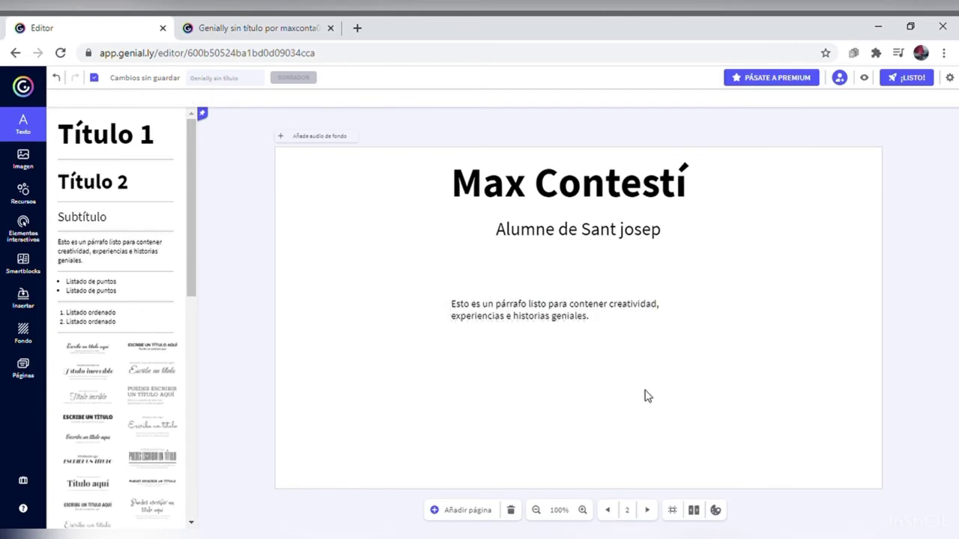
left_click(89, 323)
left_click(502, 313)
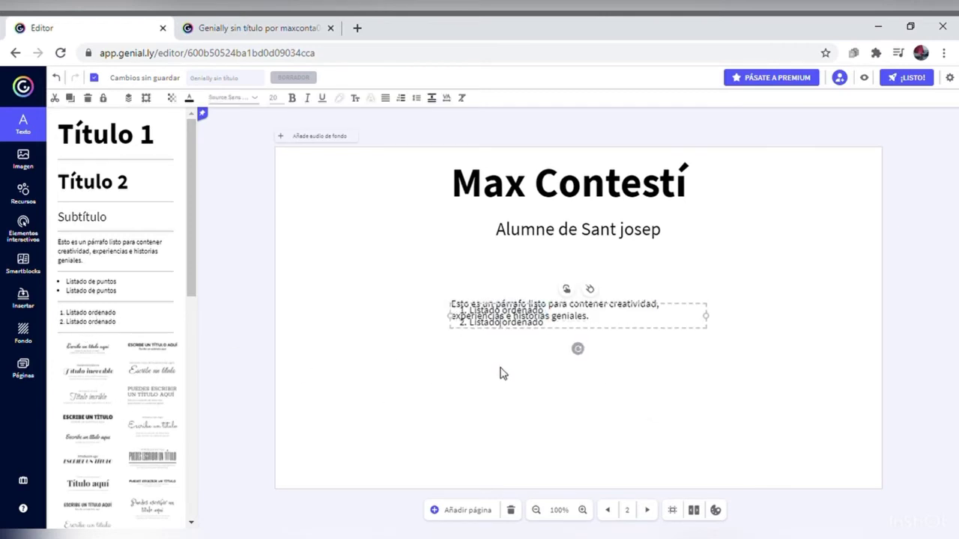
left_click_drag(522, 330, 534, 399)
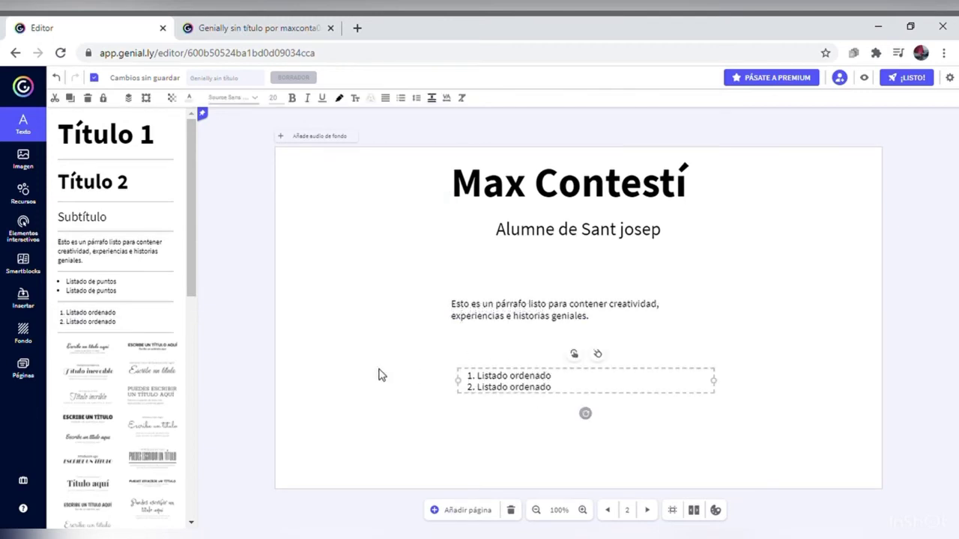
left_click(99, 290)
left_click_drag(101, 286, 146, 366)
left_click_drag(192, 268, 185, 203)
Step: Cancel the image upload, then browse Recursos and the Elementos interactivos catalogue
left_click(25, 171)
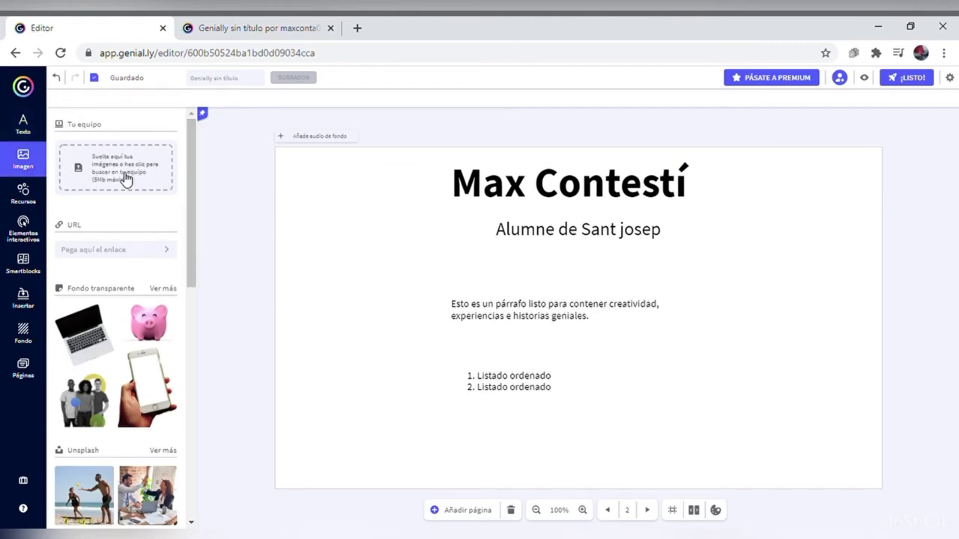
left_click(126, 178)
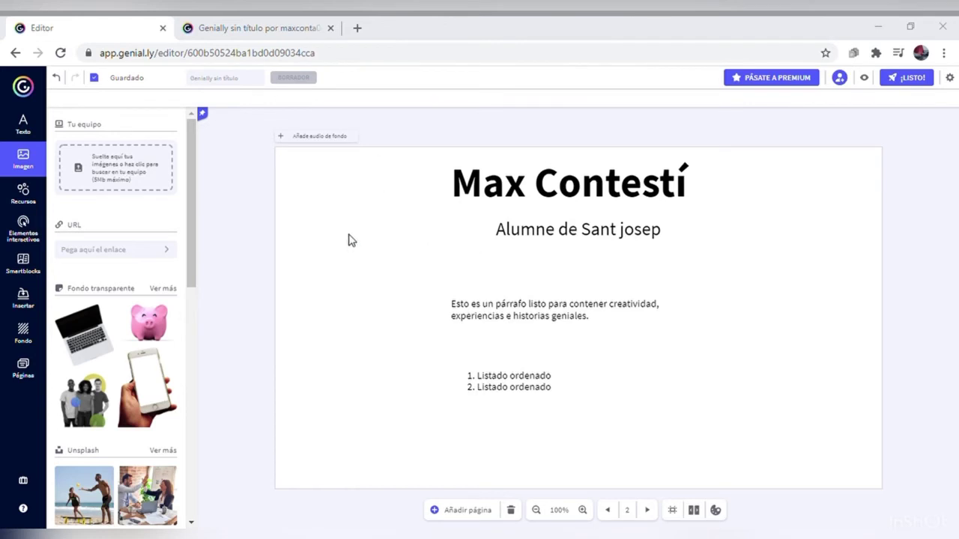
left_click(470, 32)
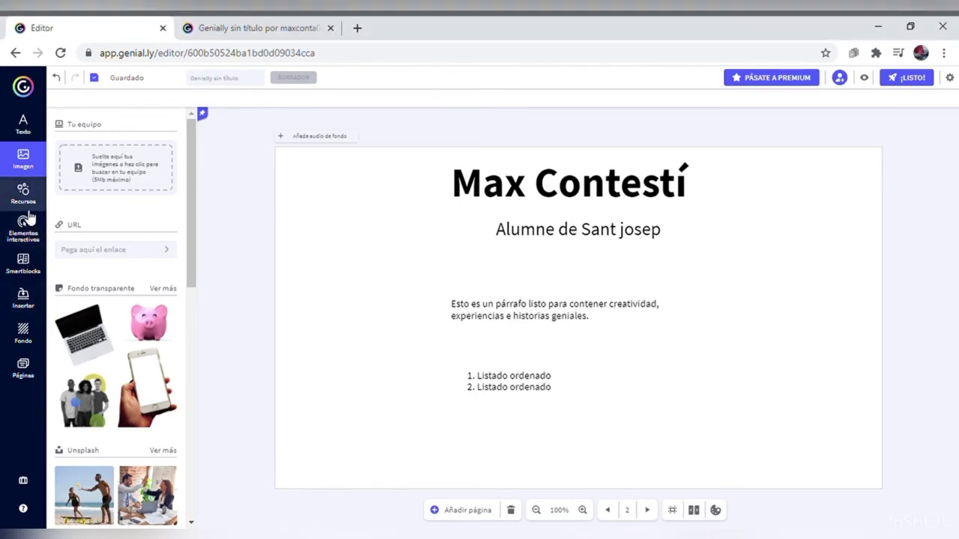
left_click_drag(187, 205, 192, 277)
left_click_drag(188, 200, 182, 114)
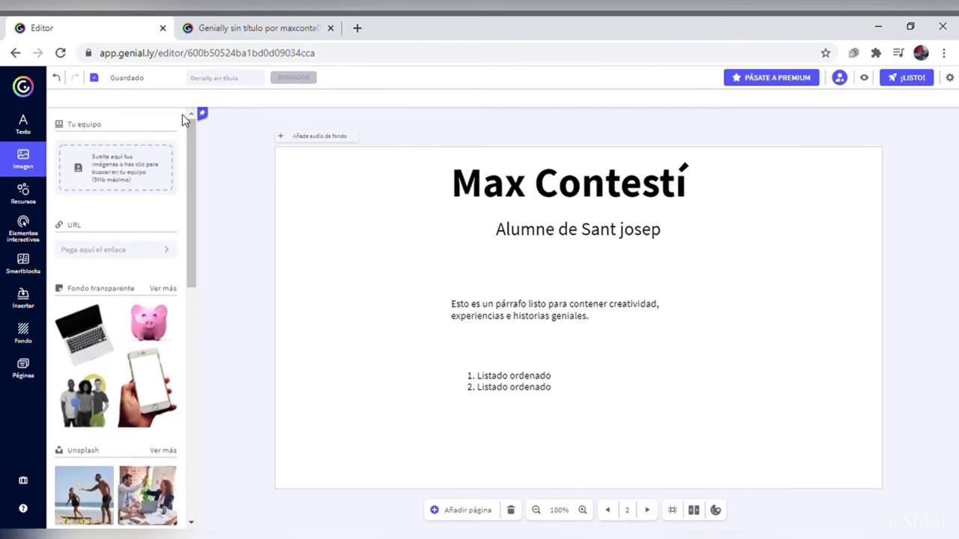
left_click(24, 193)
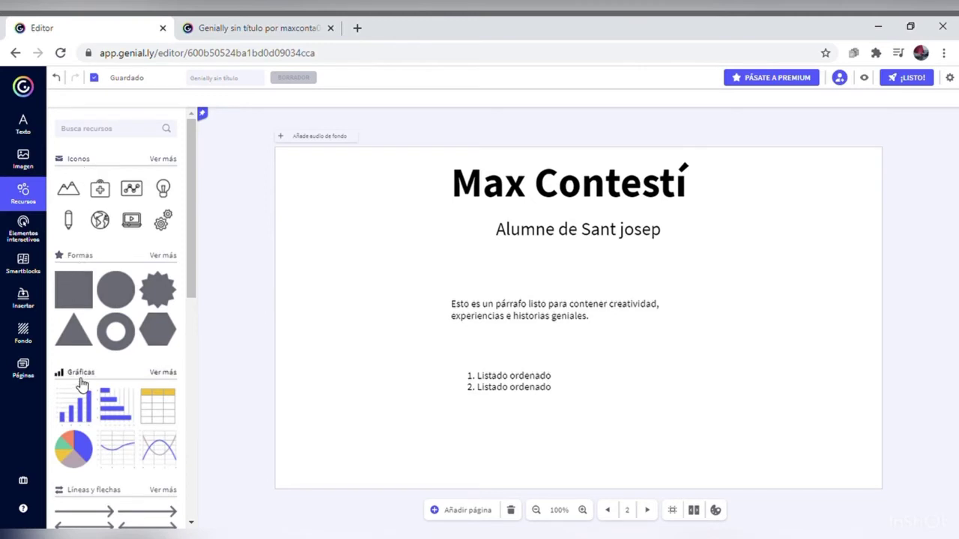
left_click_drag(194, 287, 178, 231)
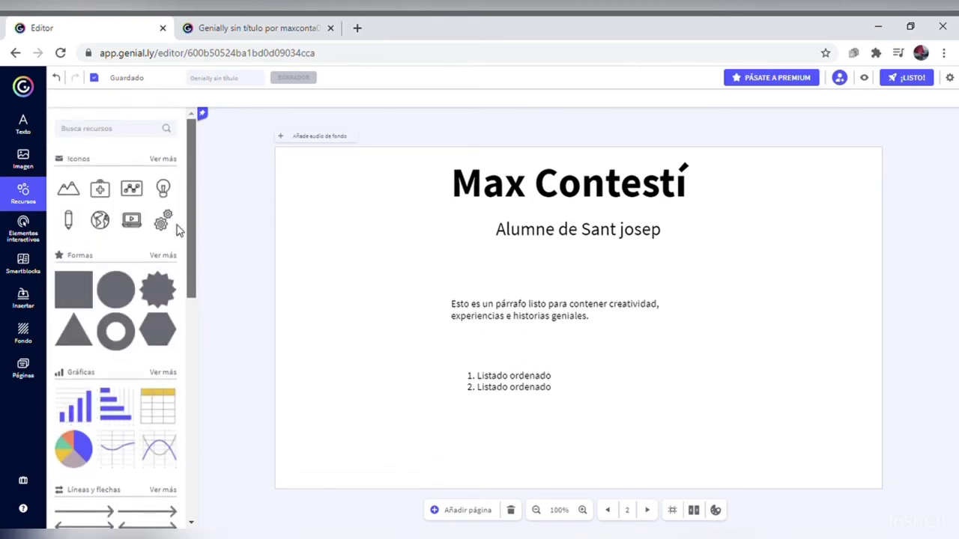
left_click(27, 230)
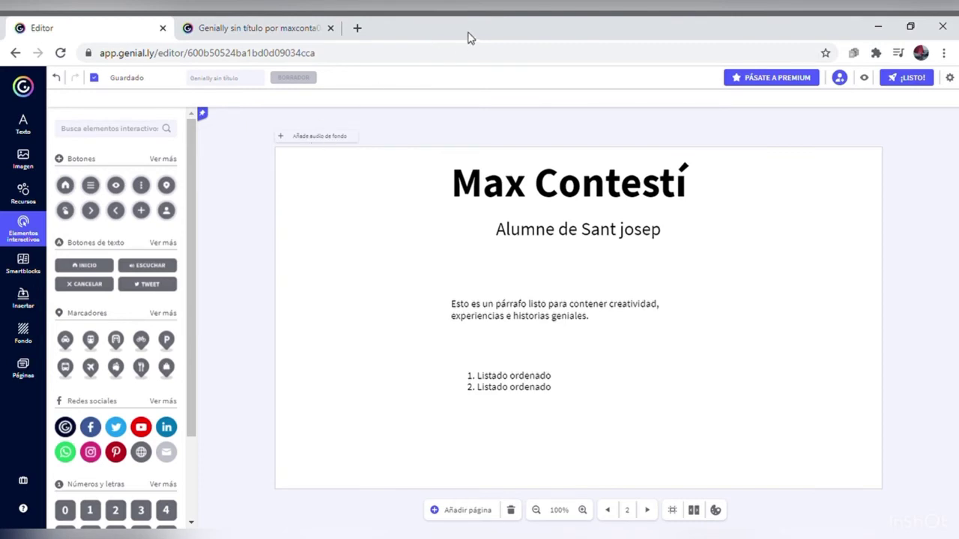
Step: Add the 'Crecimiento de seguidores' gauge smartblock, shrink it and place it top-left
left_click(22, 270)
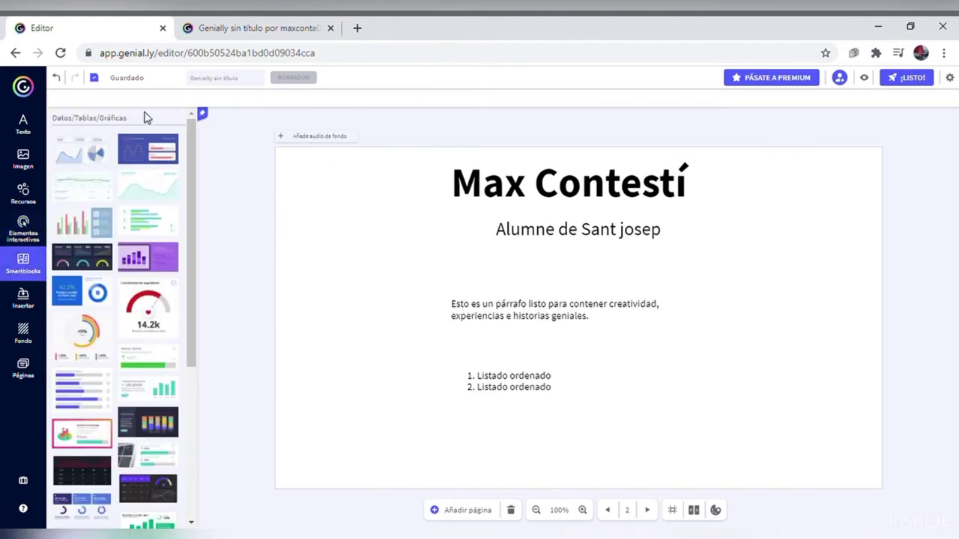
left_click_drag(192, 152, 187, 229)
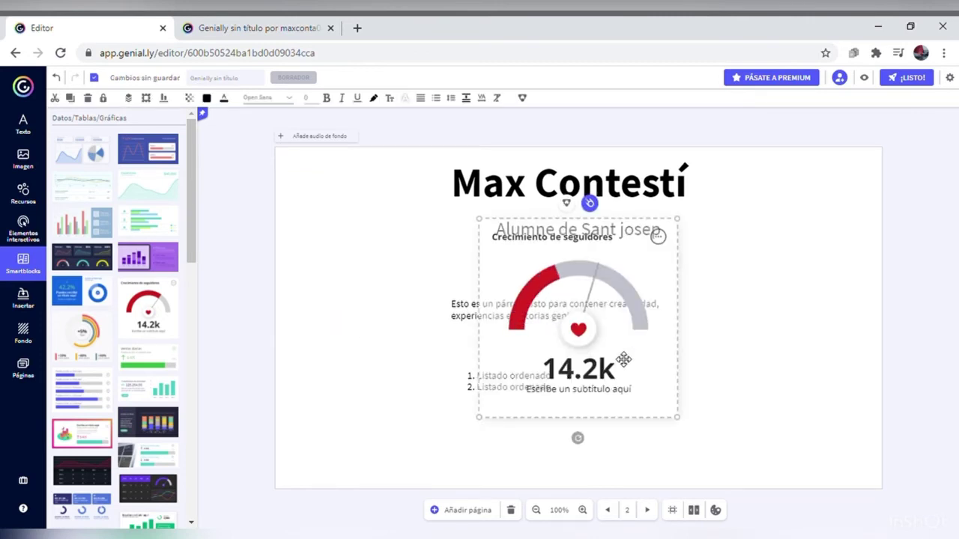
left_click_drag(488, 424, 552, 350)
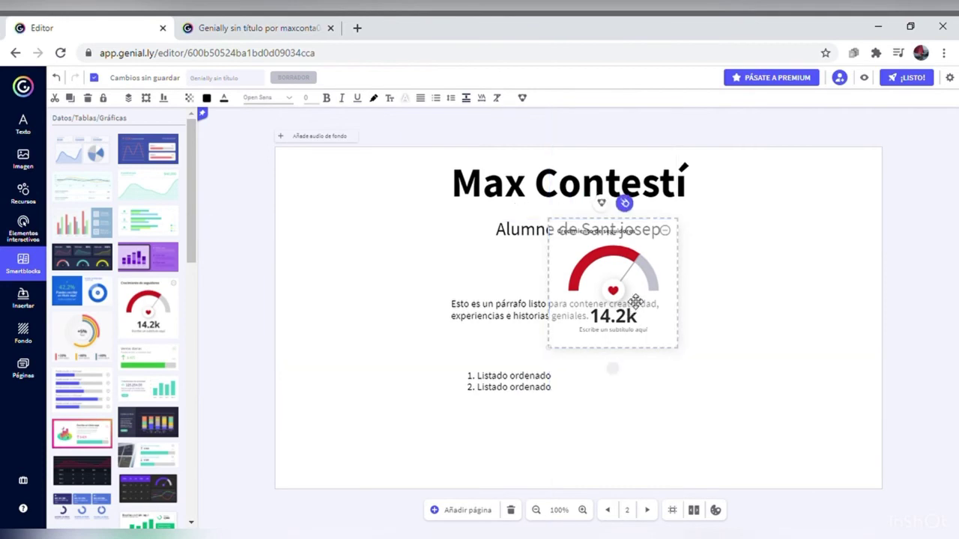
left_click_drag(633, 299, 357, 224)
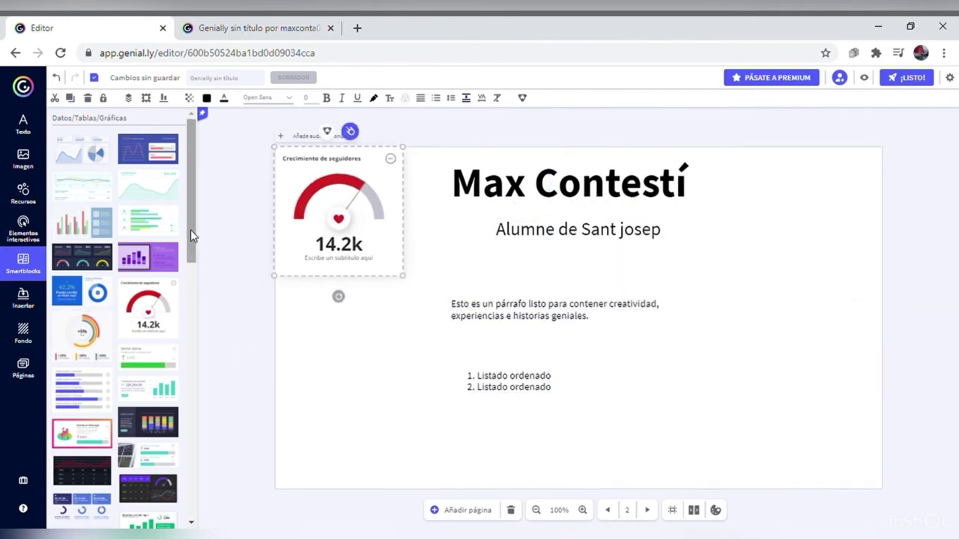
mouse_move(190, 229)
left_mouse_down()
mouse_move(203, 327)
mouse_move(191, 225)
left_mouse_up()
left_click(24, 300)
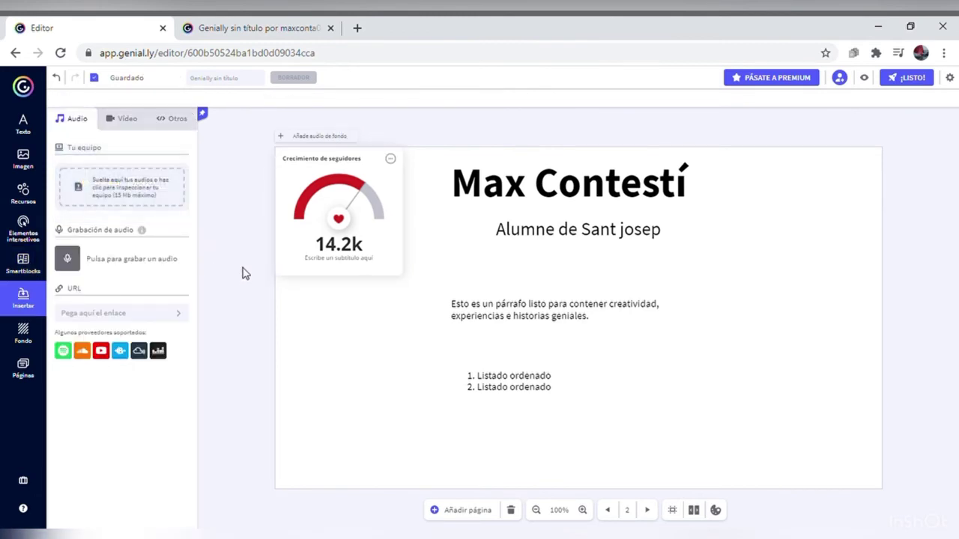
Step: Look through the Audio, Vídeo and Otros insertion options, then go to the Fondo settings
left_click(136, 122)
left_click(171, 122)
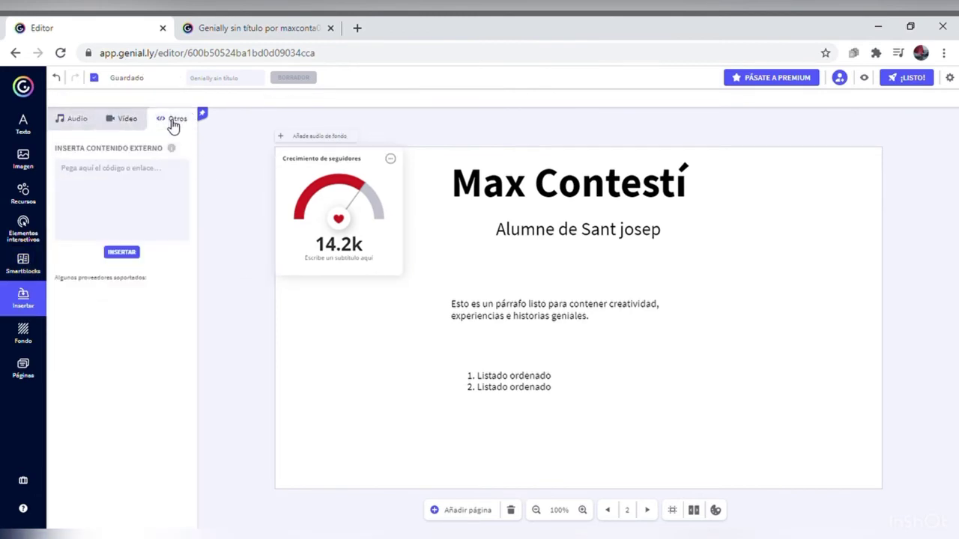
left_click(77, 120)
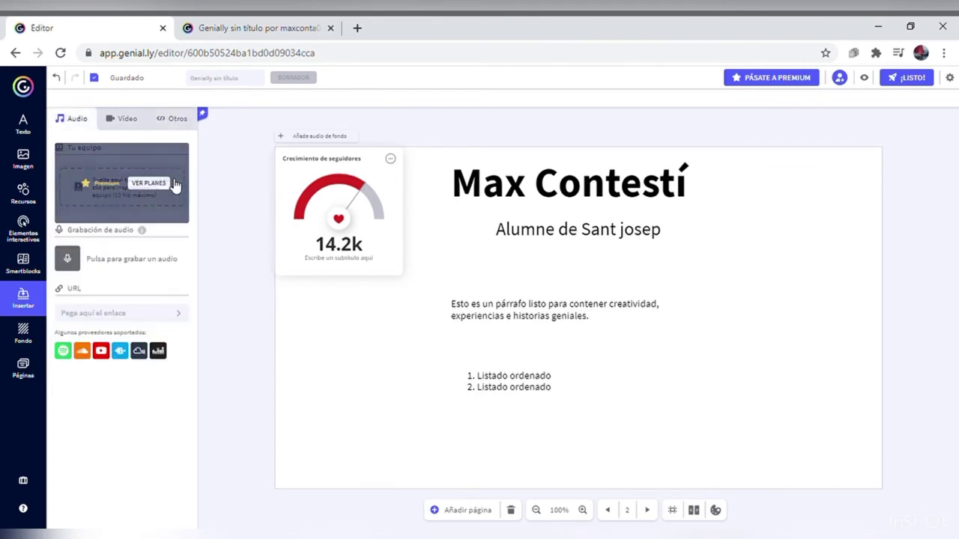
left_click(126, 121)
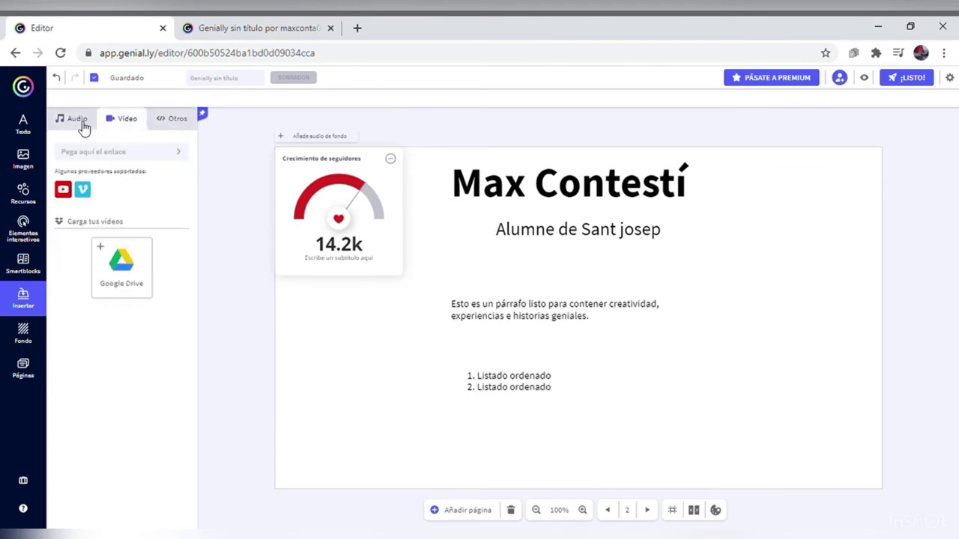
left_click(82, 125)
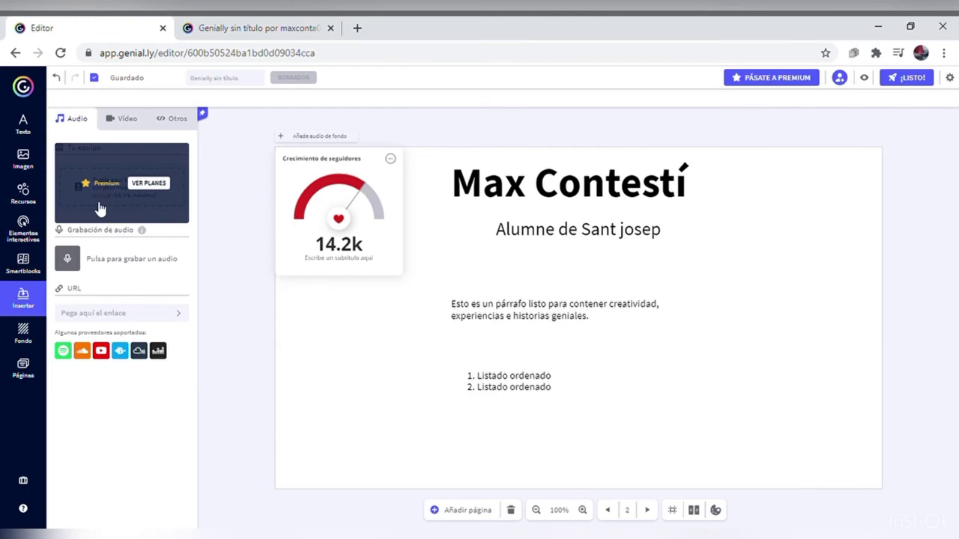
left_click(23, 334)
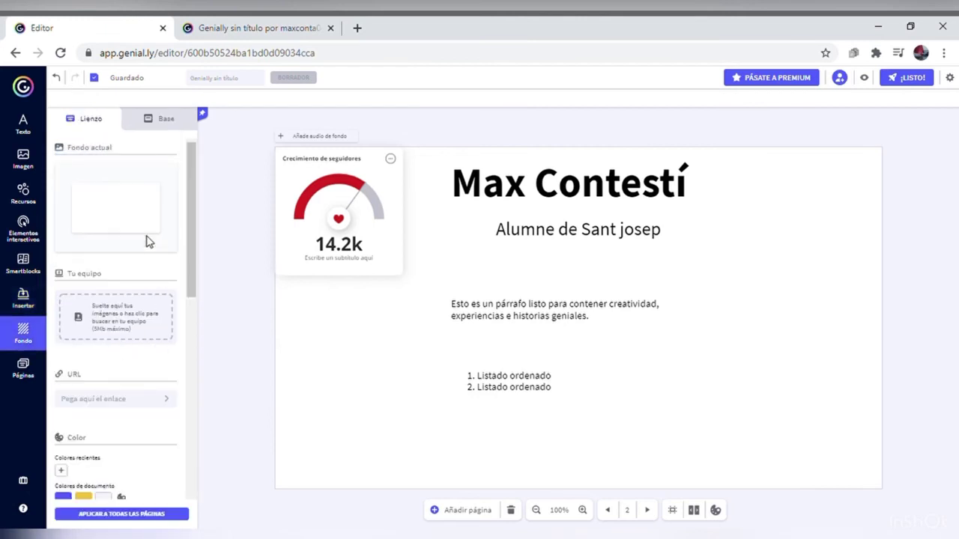
Step: After trying blue and a dark image, make page 2's background the Unsplash water photo
mouse_move(111, 217)
left_click_drag(191, 265, 204, 362)
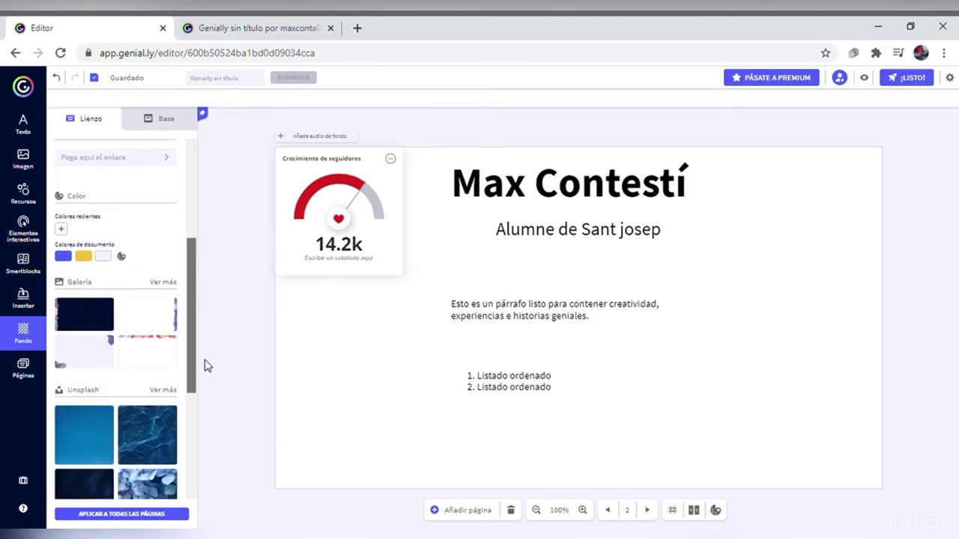
left_click(63, 257)
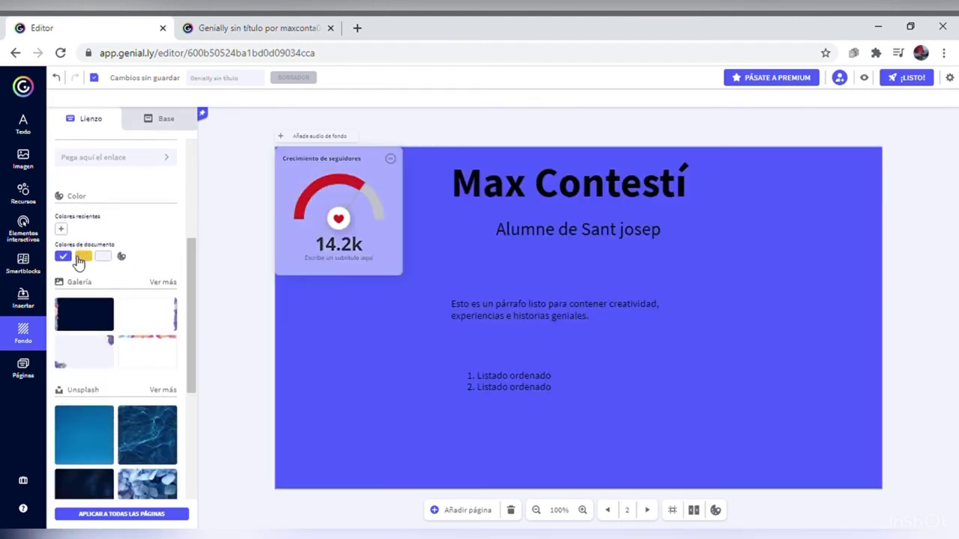
left_click(122, 323)
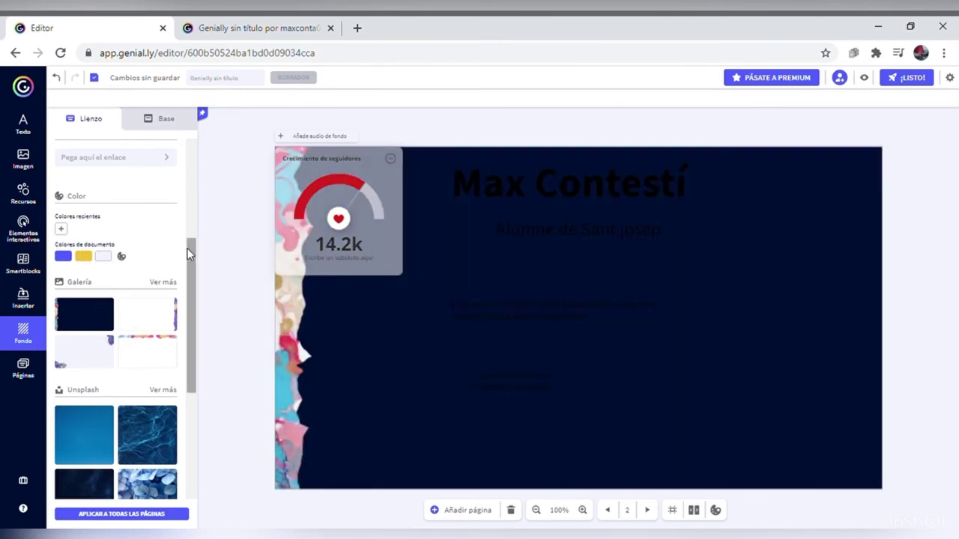
left_click_drag(187, 251, 191, 300)
left_click(139, 324)
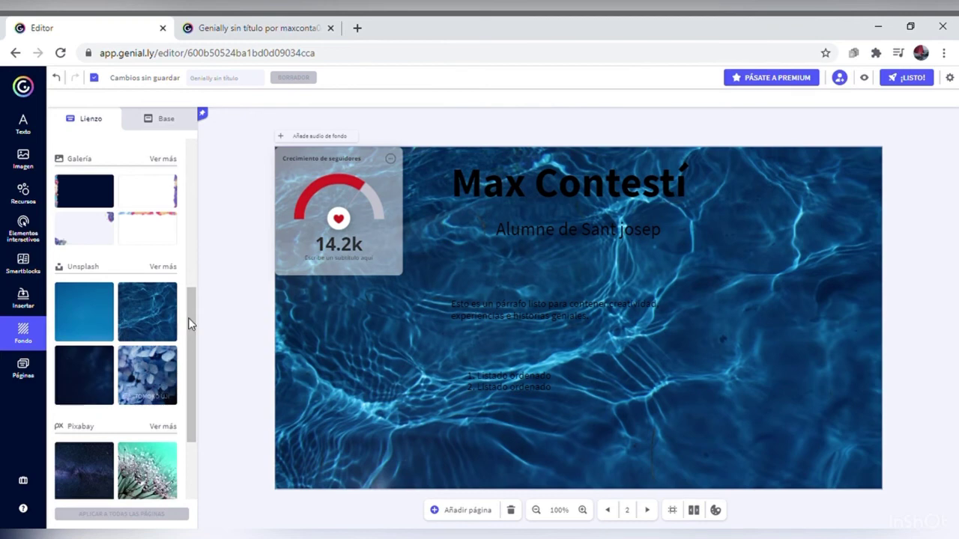
left_click_drag(191, 323, 191, 387)
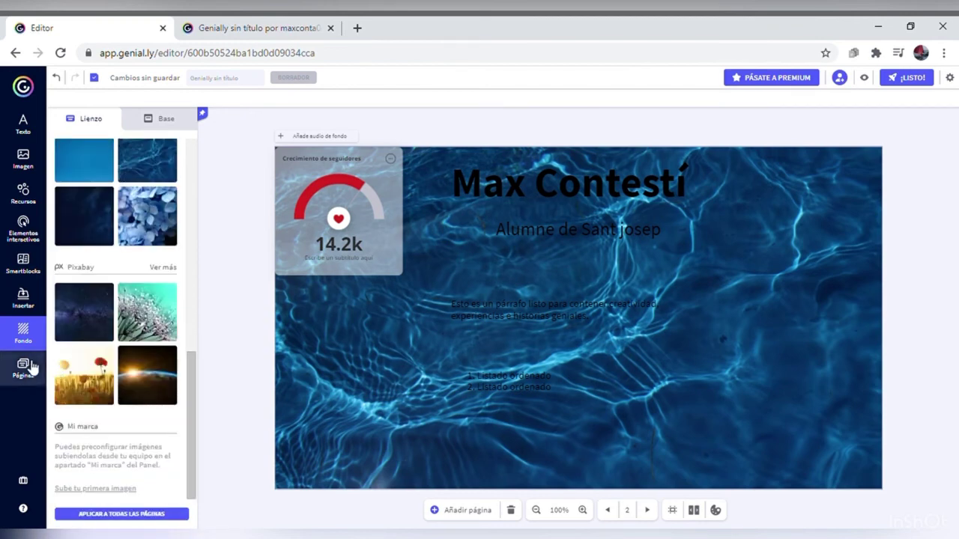
left_click(29, 367)
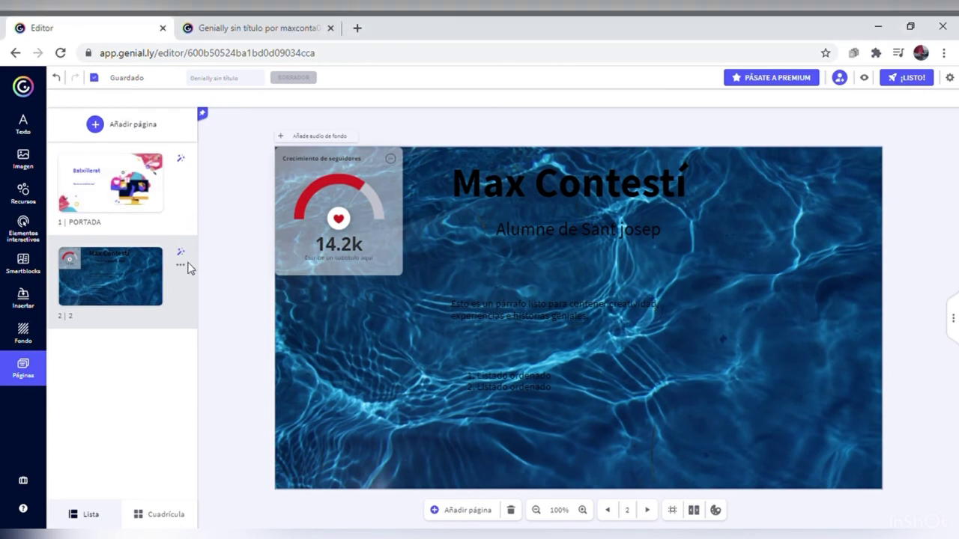
Step: Publish the presentation with ¡LISTO!, confirming in the publish dialog
left_click(908, 80)
left_click(669, 433)
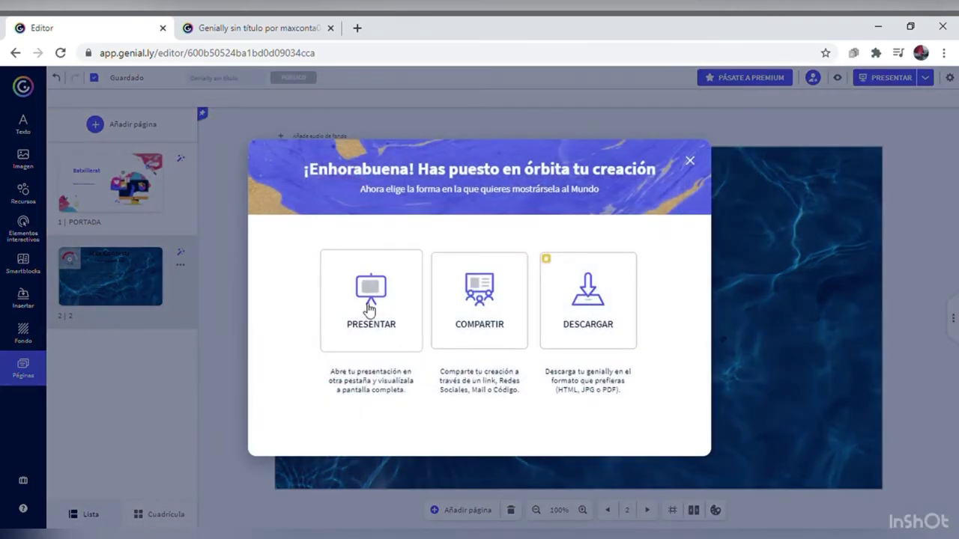
mouse_move(584, 296)
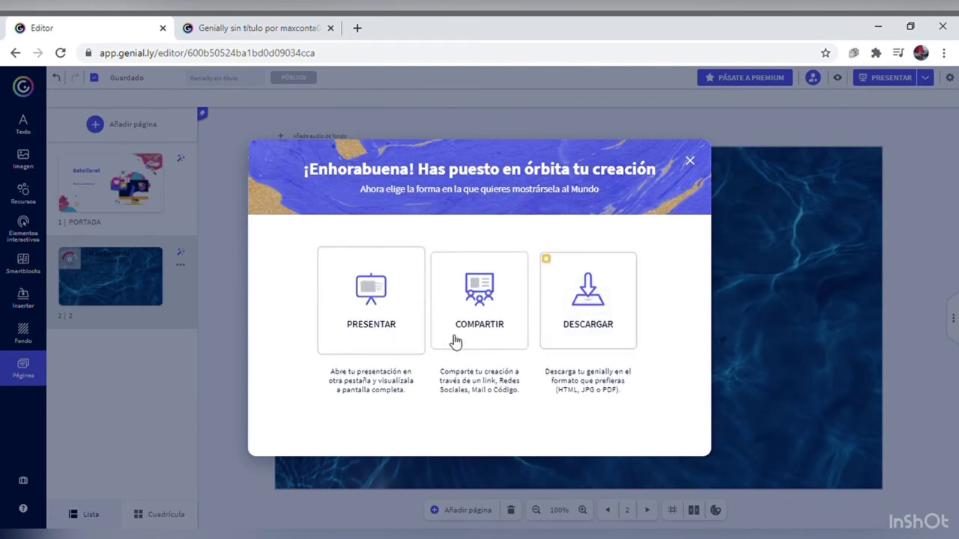
left_click(386, 327)
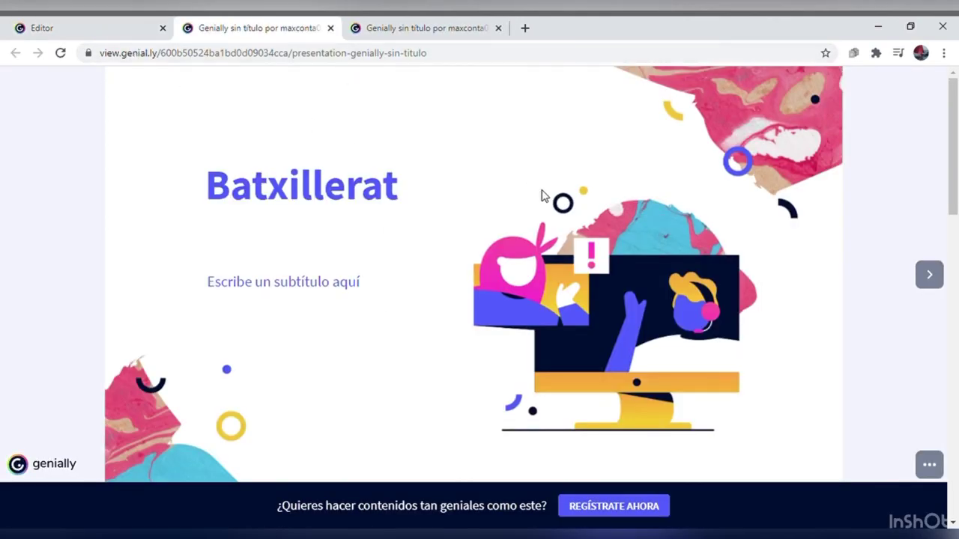
key("Right")
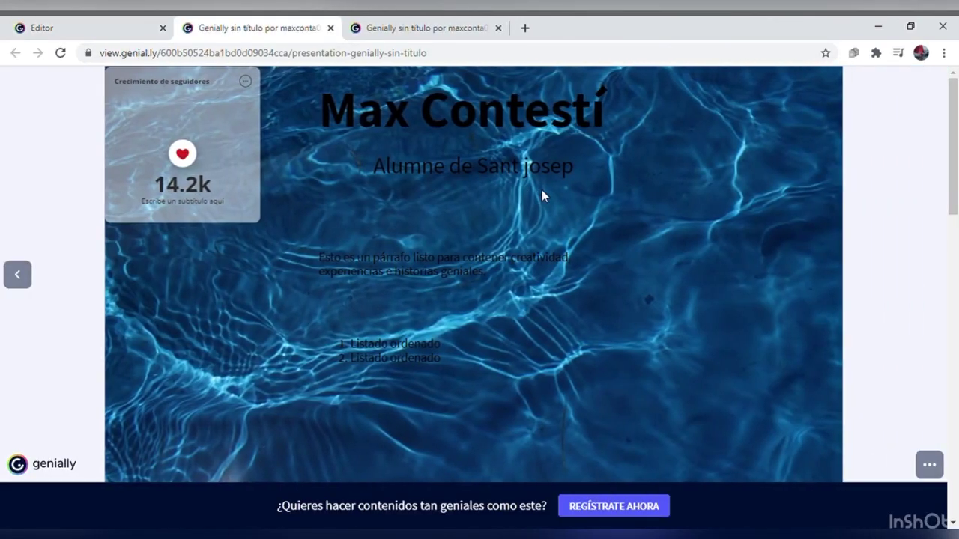
key("Left")
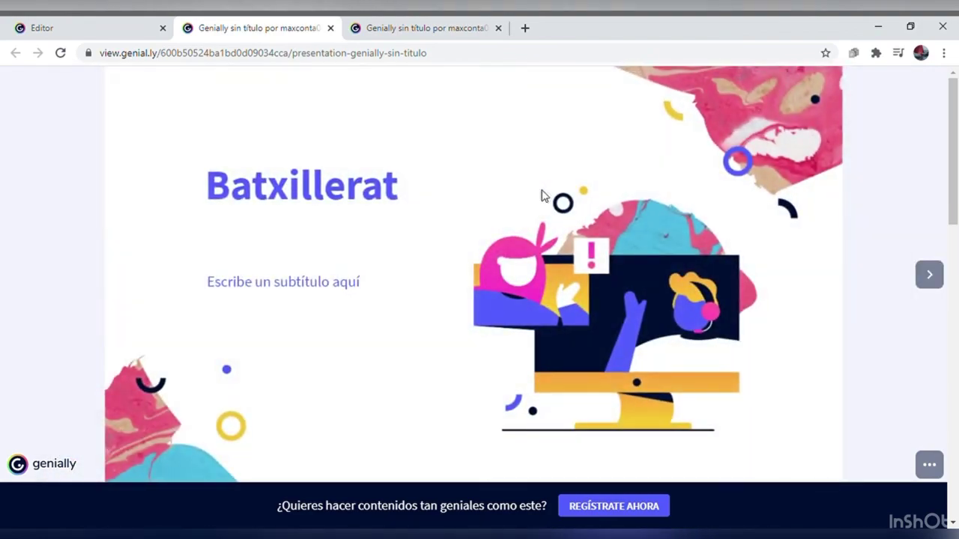
Step: Return to the editor, dismiss the ¡Enhorabuena! window, and go back to the Presentación templates page
left_click(125, 26)
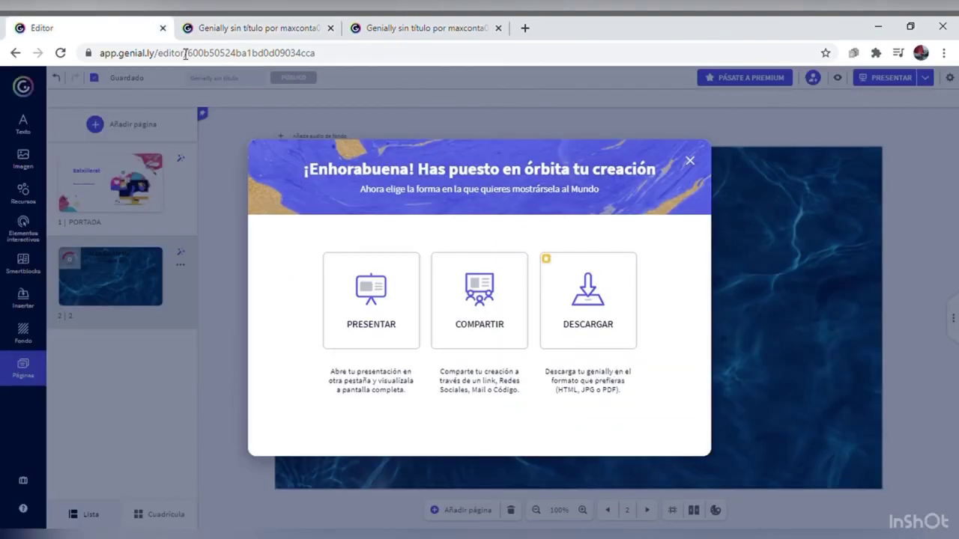
left_click(690, 162)
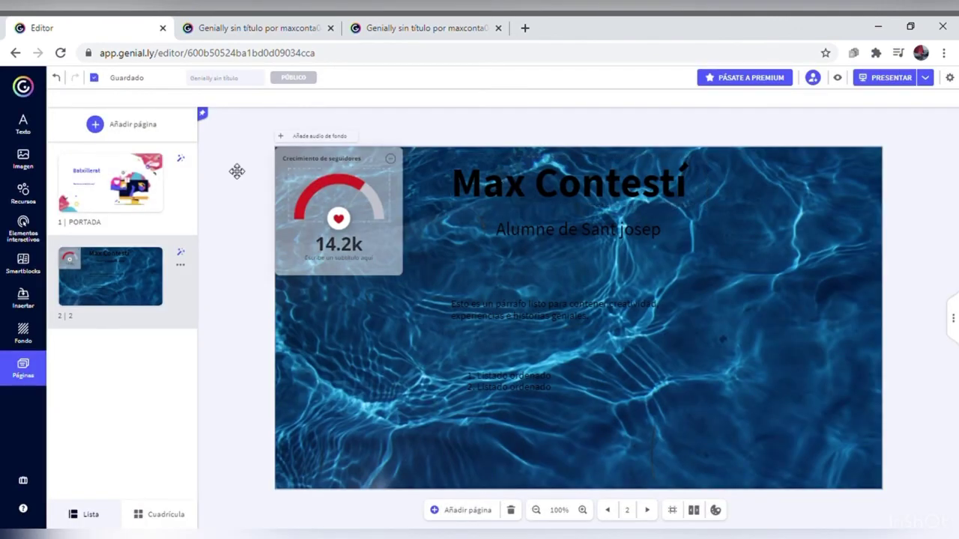
left_click(15, 53)
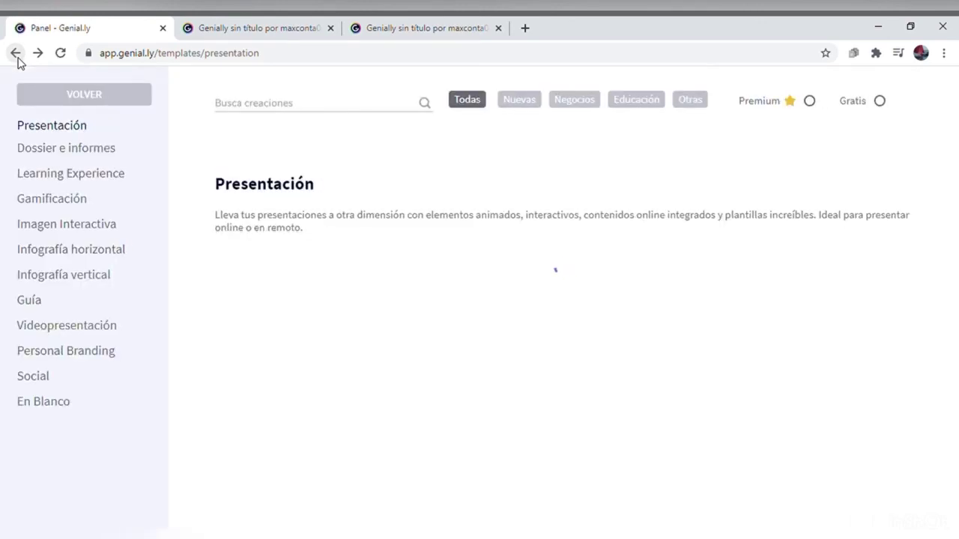
Step: Go back once more to the Genially dashboard of creation types
left_click(17, 58)
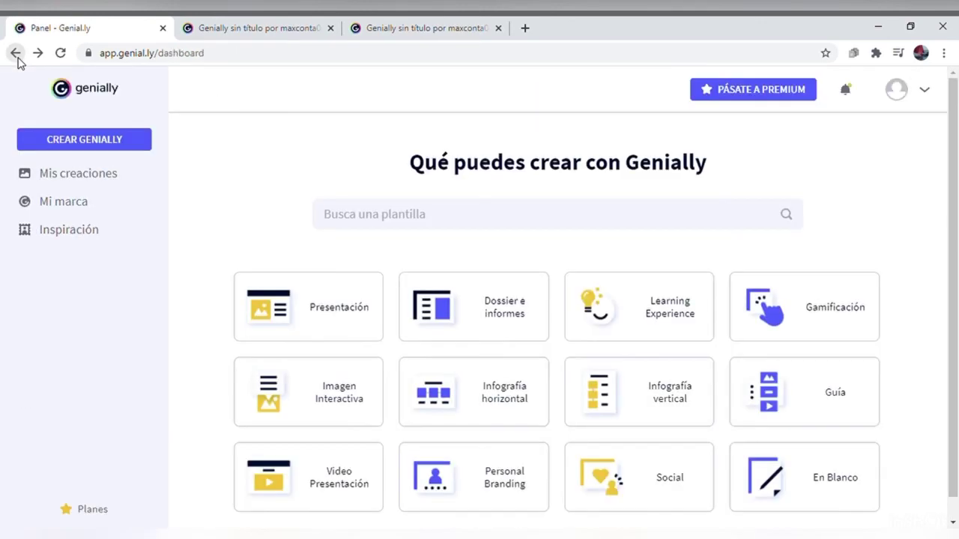